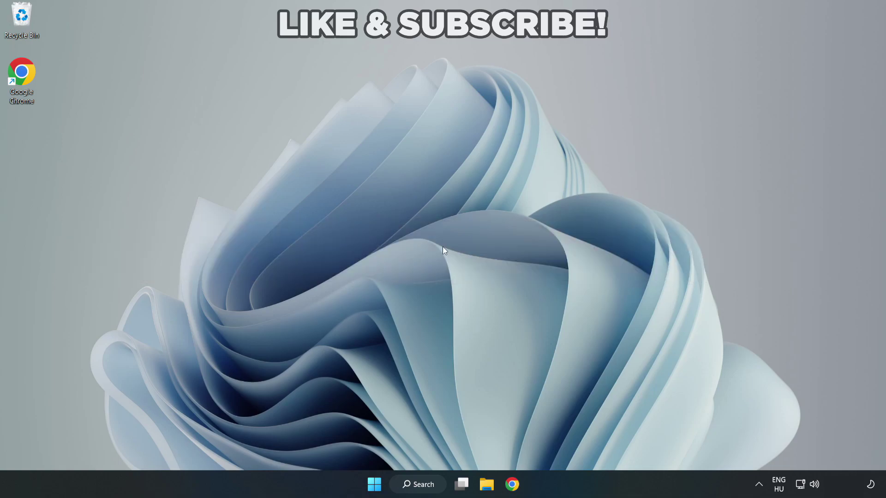
Open Windows Search from the taskbar to look up Device Manager
click(423, 485)
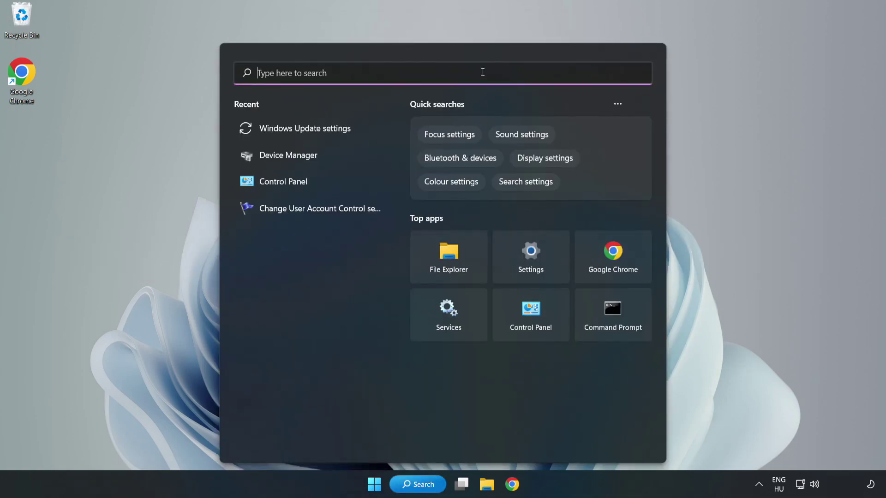
text(devic)
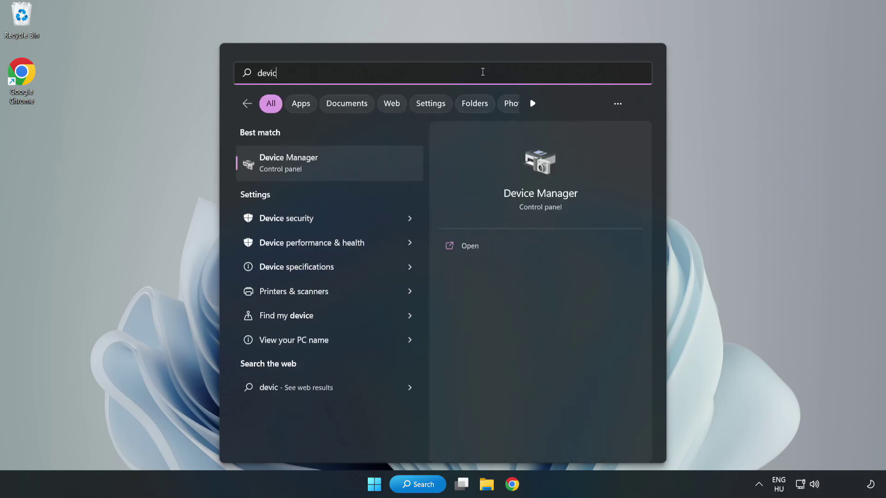
text(e mana)
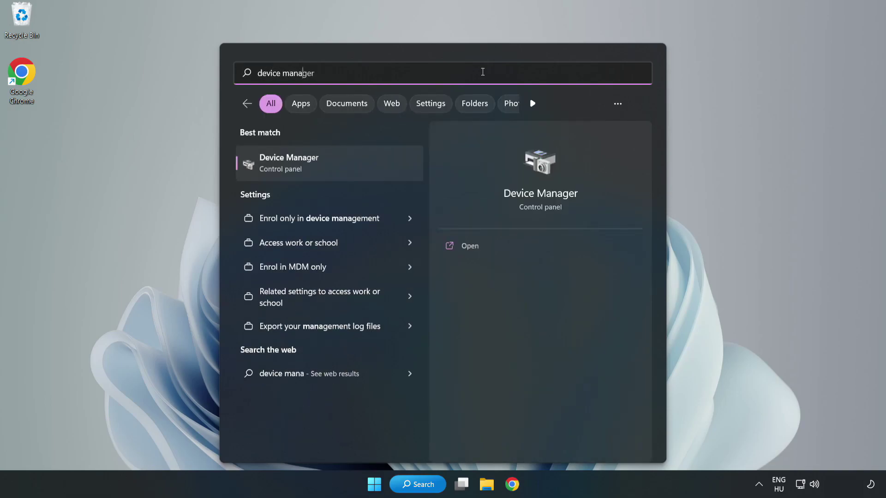
text(ger)
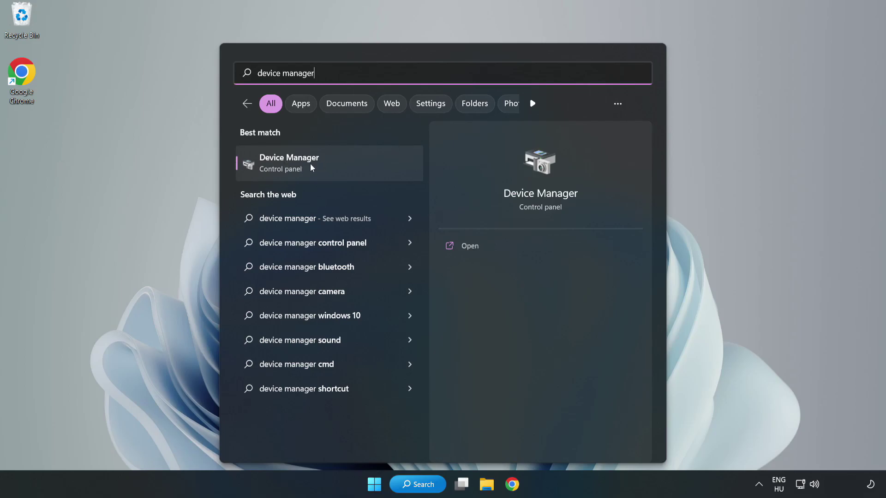
Launch Device Manager, expand Display adapters and bring up the VMware SVGA 3D adapter's actions
click(328, 168)
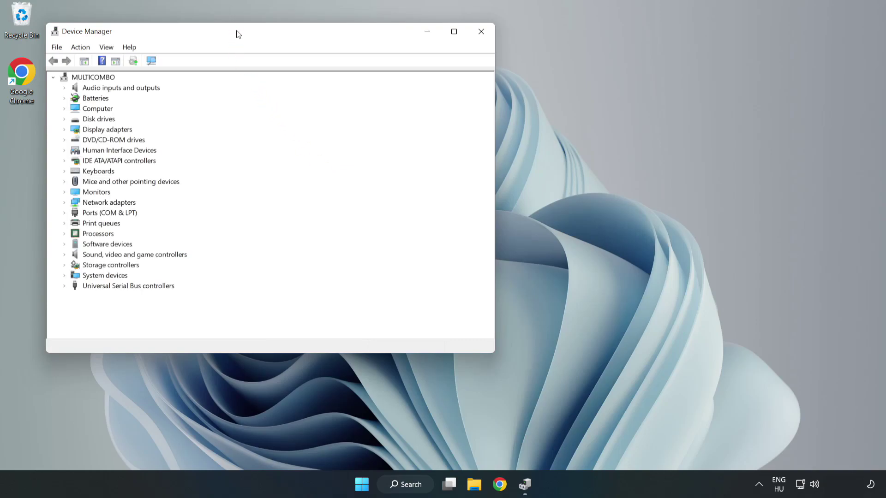
drag(236, 34, 394, 79)
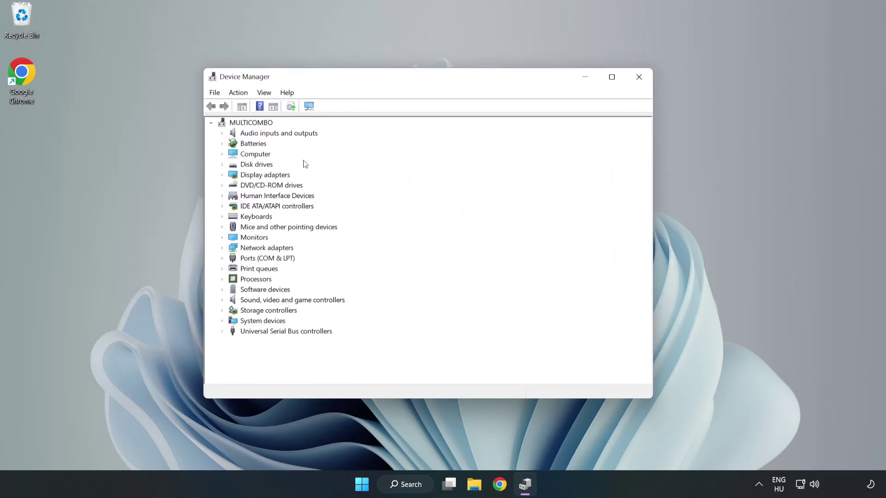
click(240, 176)
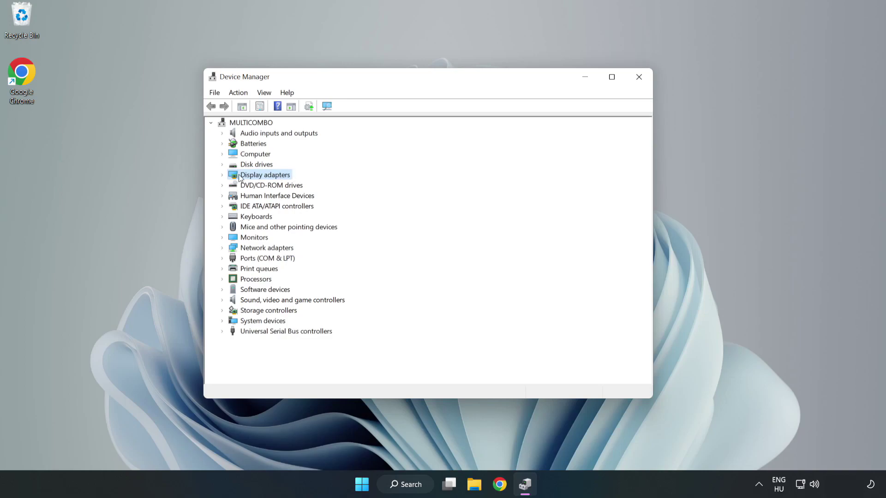
click(223, 175)
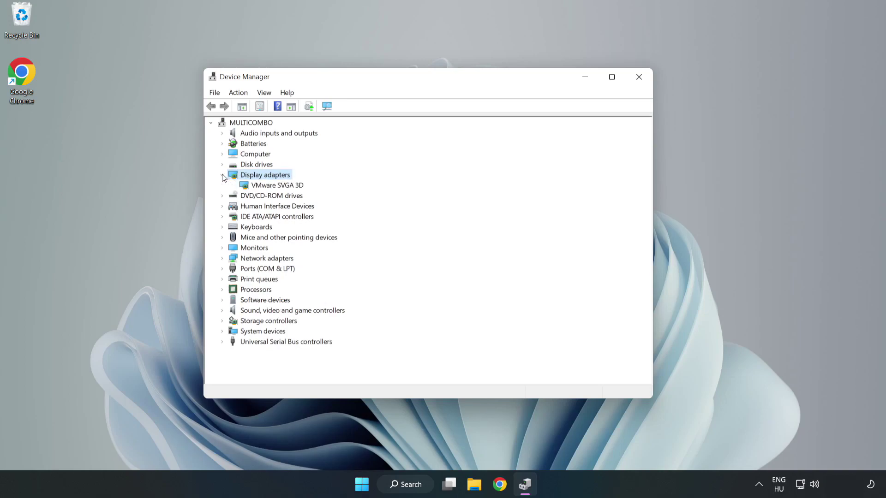
click(280, 185)
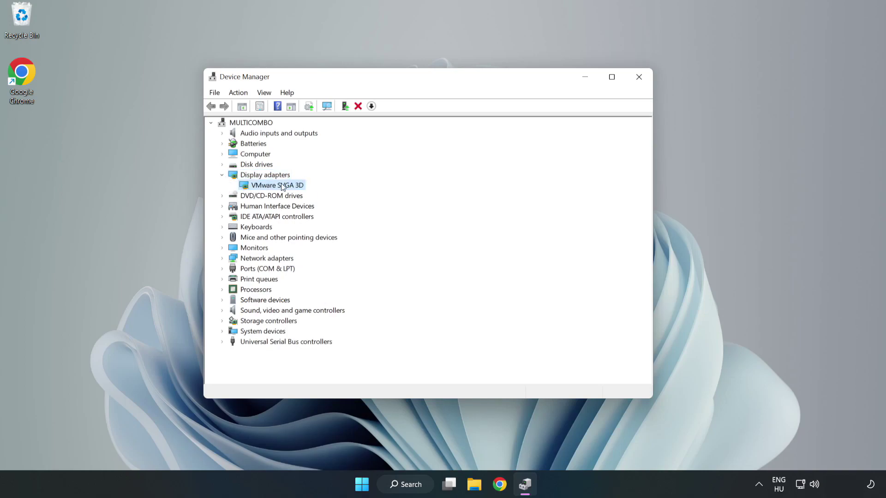
right_click(276, 189)
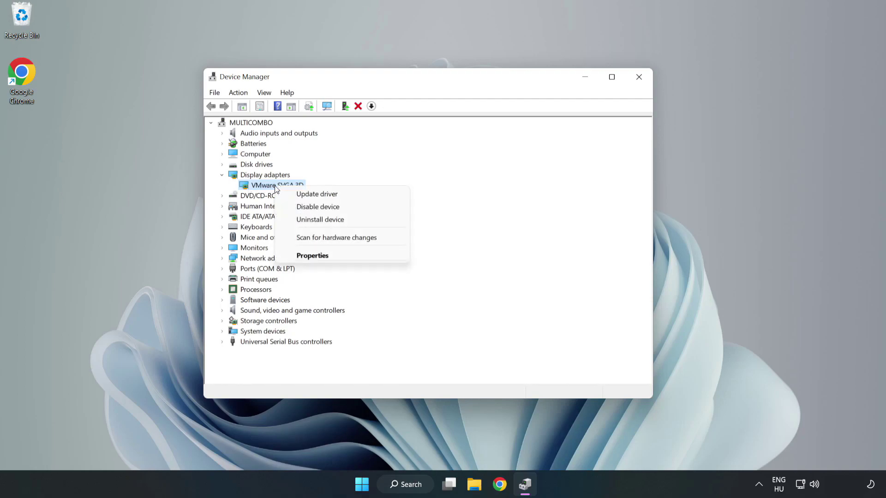
Search automatically for a VMware SVGA 3D driver and dismiss the 'best driver installed' result
click(344, 198)
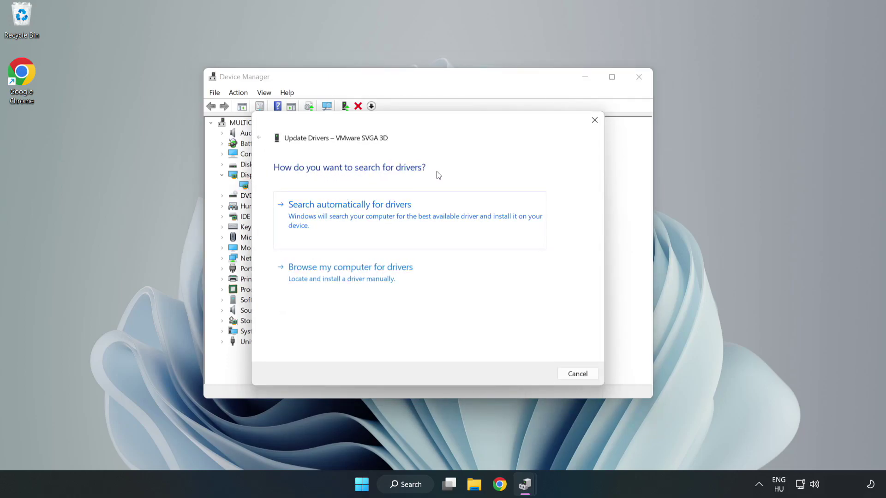
click(352, 215)
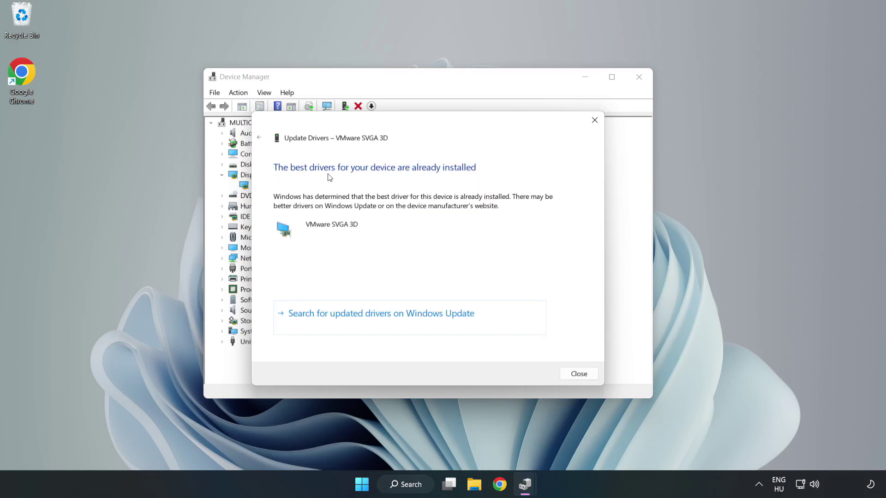
click(579, 374)
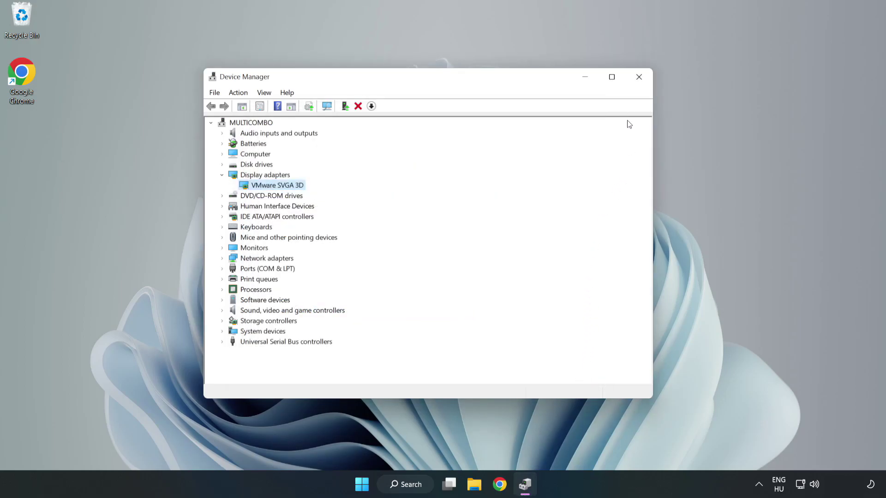
Close Device Manager and open Windows Search to look up 'updates'
click(640, 83)
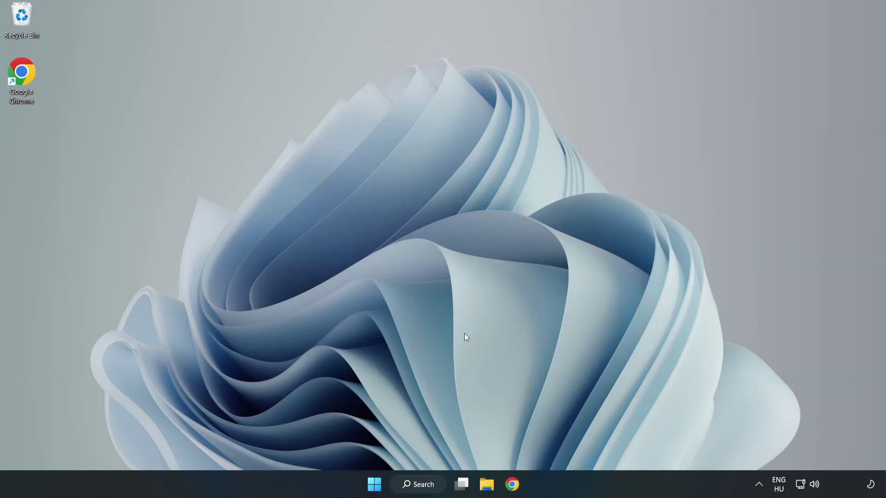
click(419, 484)
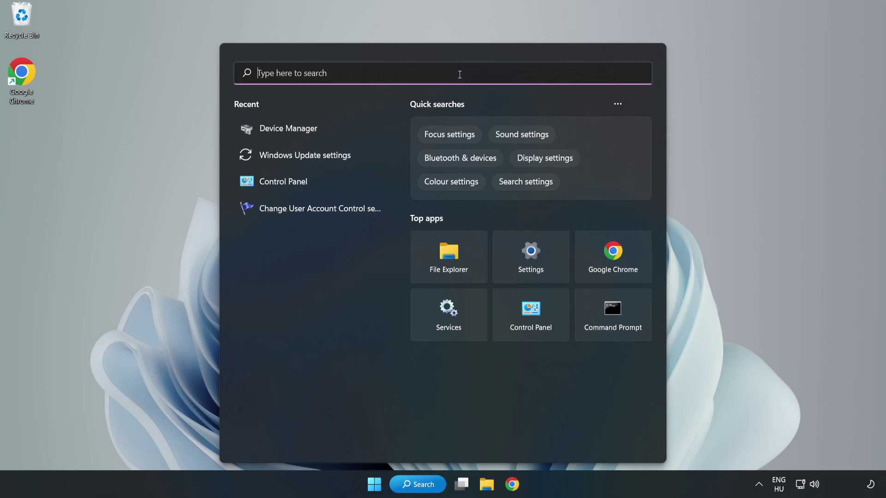
text(update)
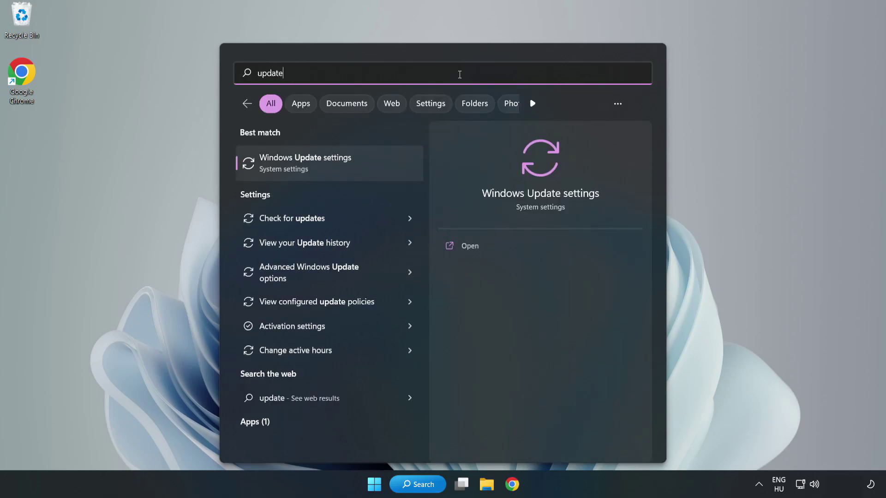
text(s)
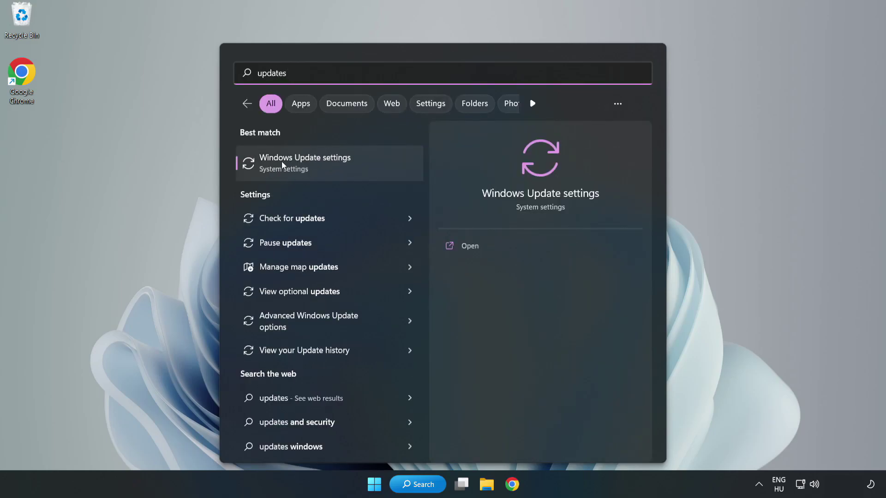
Open Windows Update maximized, check for updates until up to date, then close Settings
click(314, 164)
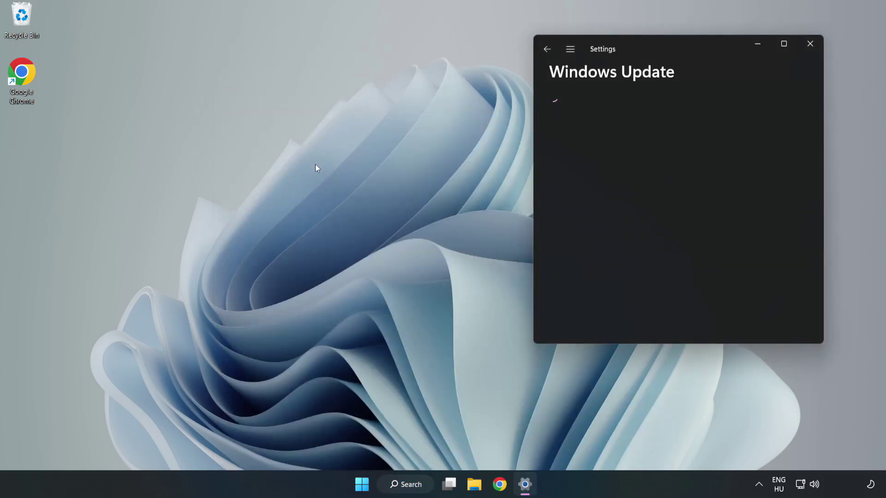
click(783, 44)
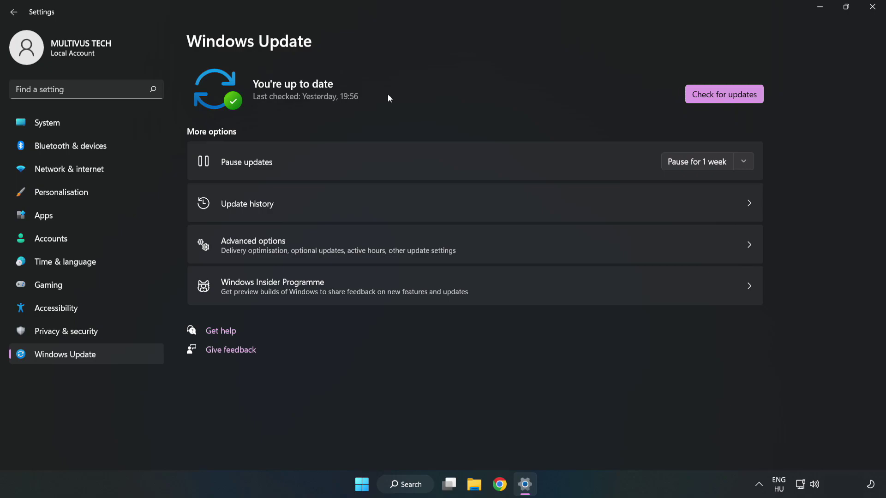
click(727, 96)
click(872, 8)
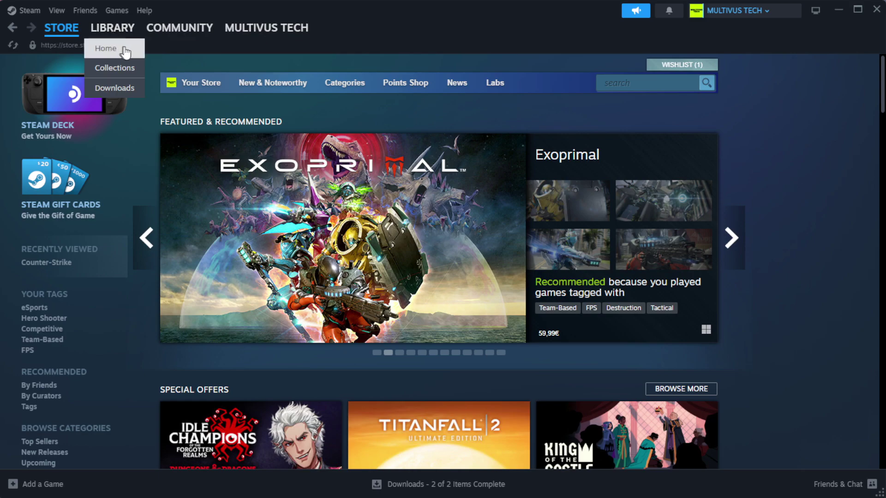
Open Properties for YOUR NOT WORKING GAME from the Steam library home
click(128, 51)
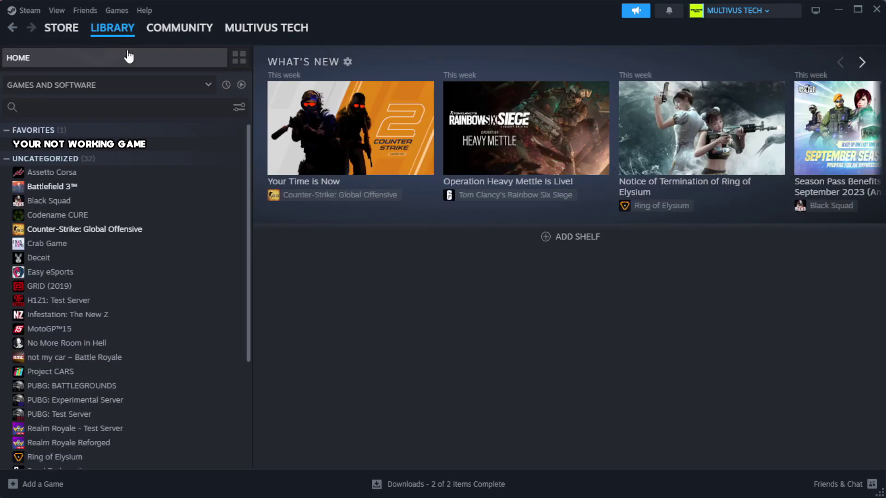
right_click(218, 148)
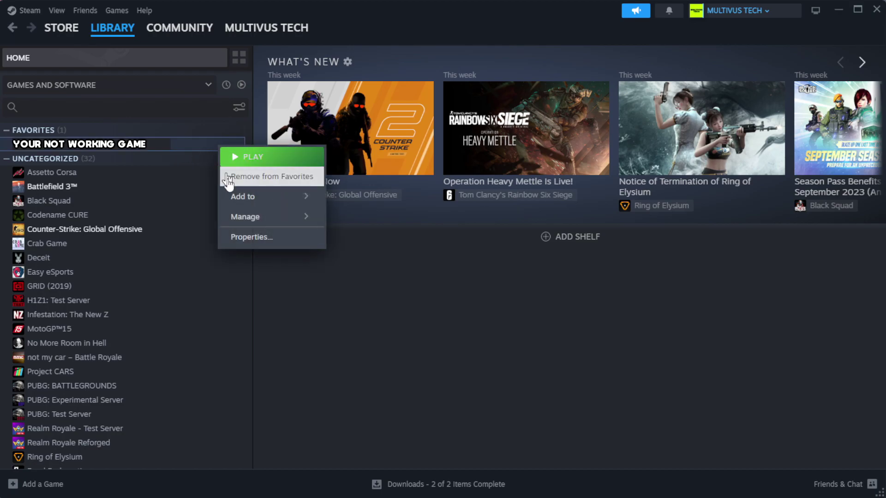
click(280, 239)
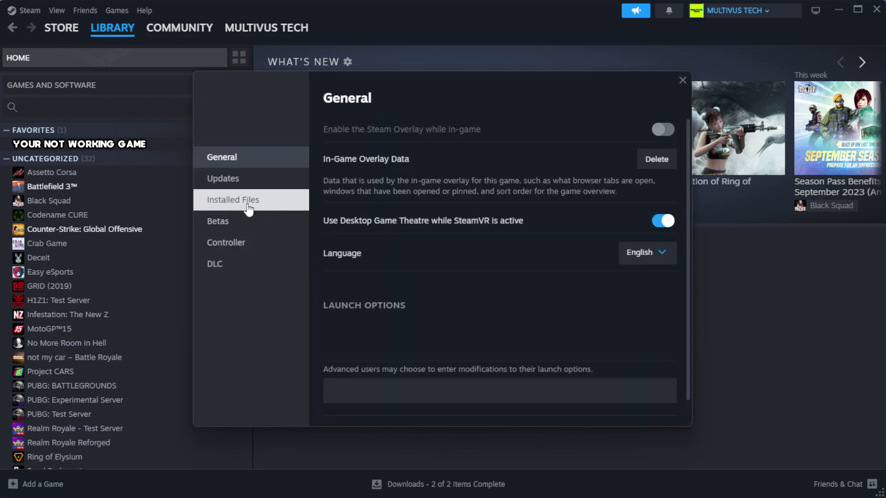
Verify integrity of the game's files under Installed Files, validating all 1039 files
click(291, 210)
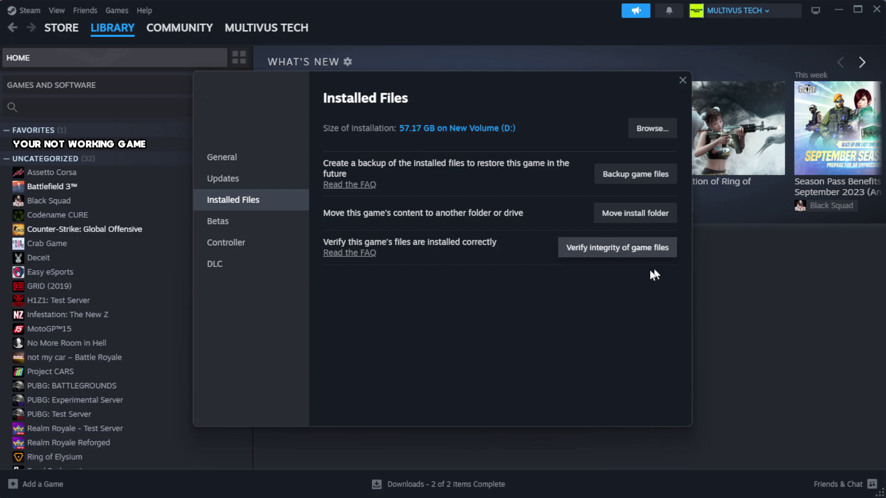
click(622, 253)
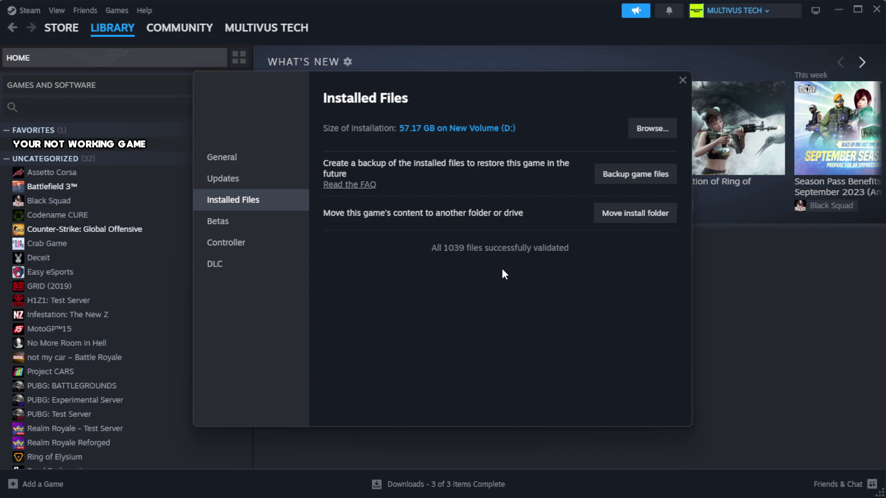
Open the game's install folder and bring up the YOUR NOT WORKING GAME shortcut's actions
click(650, 129)
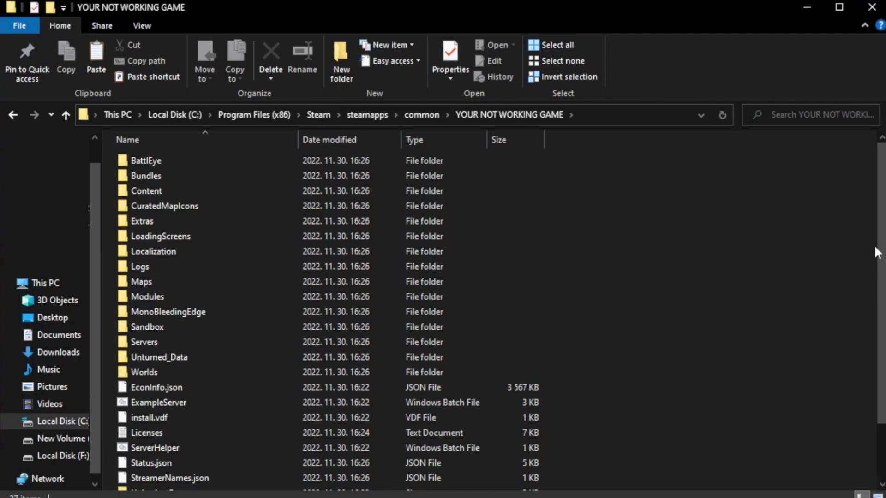
scroll(874, 251, down, 2)
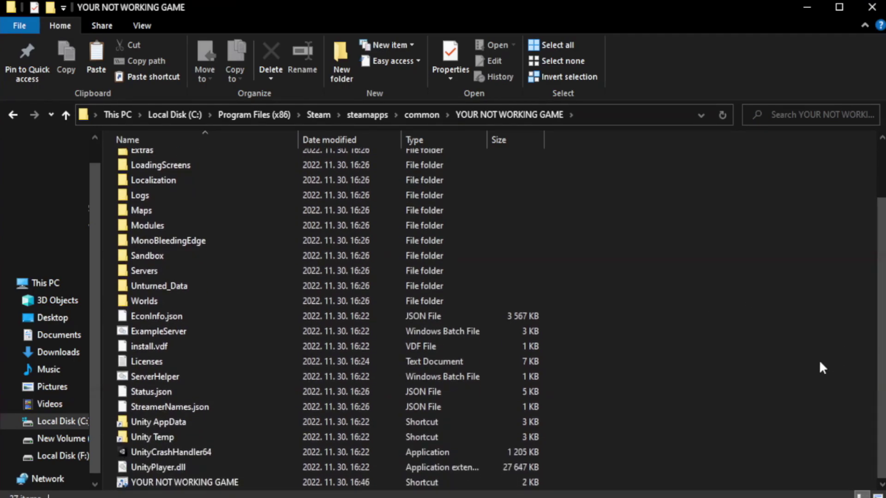
click(312, 484)
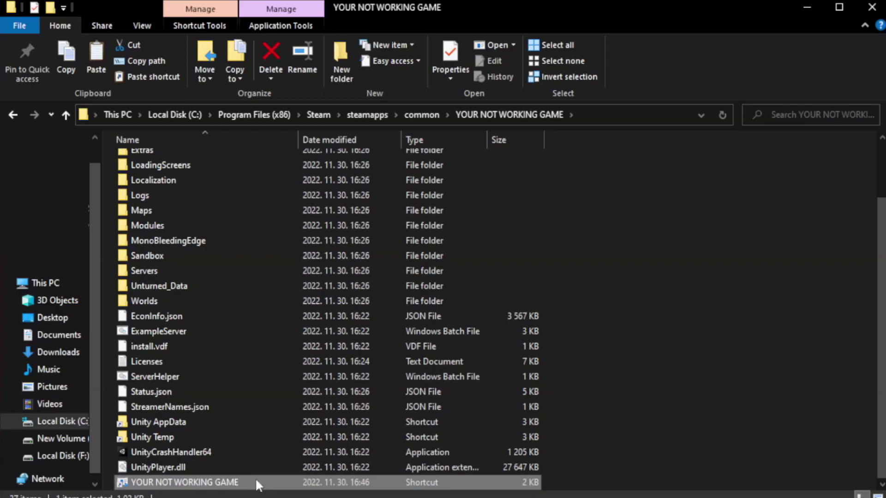
right_click(295, 484)
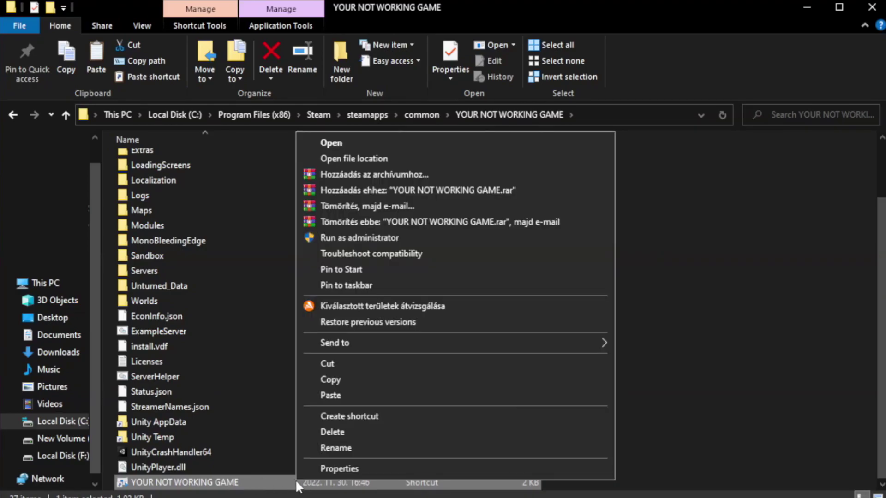
Open the game shortcut's Properties dialog and move it up into full view
click(451, 469)
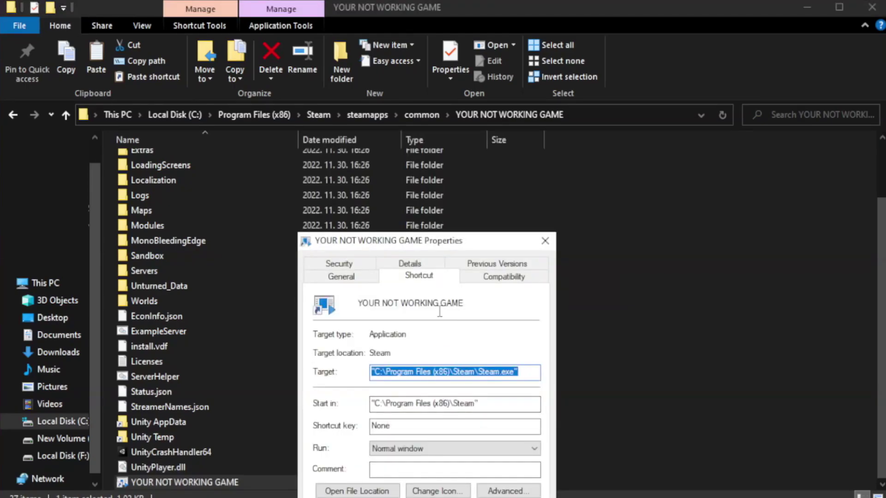
drag(445, 250, 445, 94)
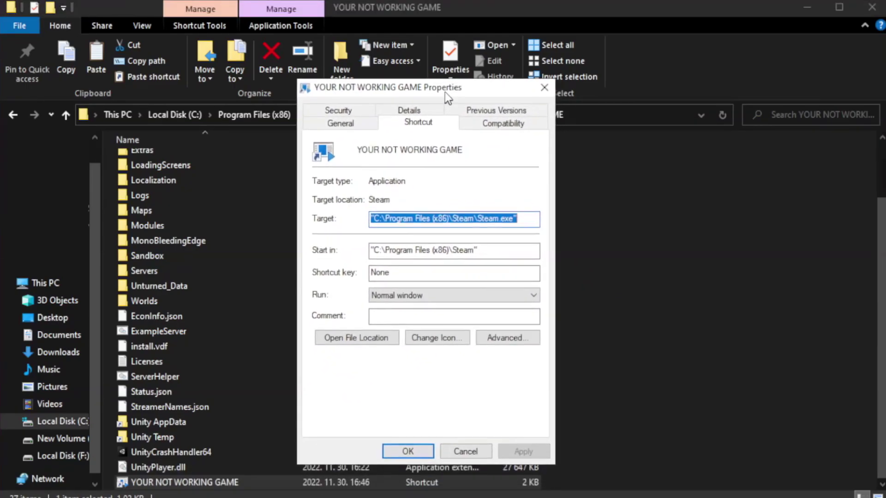
Set the shortcut to Windows 8 compatibility, run as administrator, no fullscreen optimizations, and save
click(500, 129)
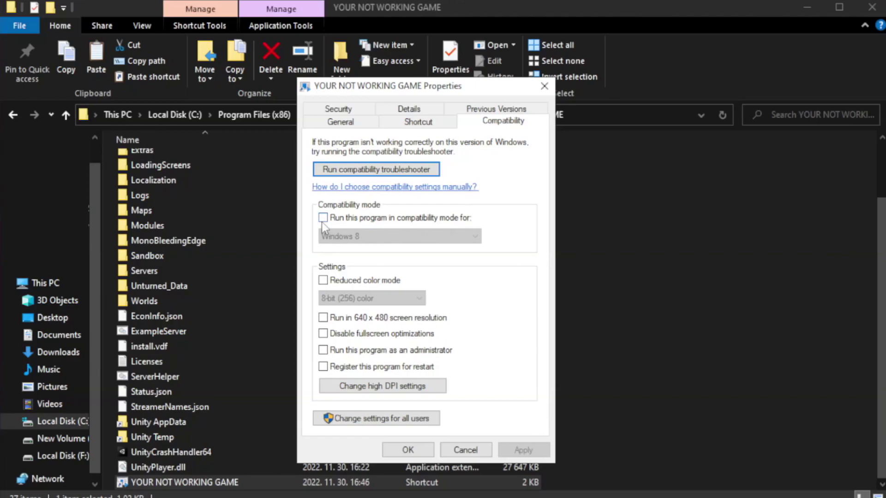
click(350, 219)
click(399, 236)
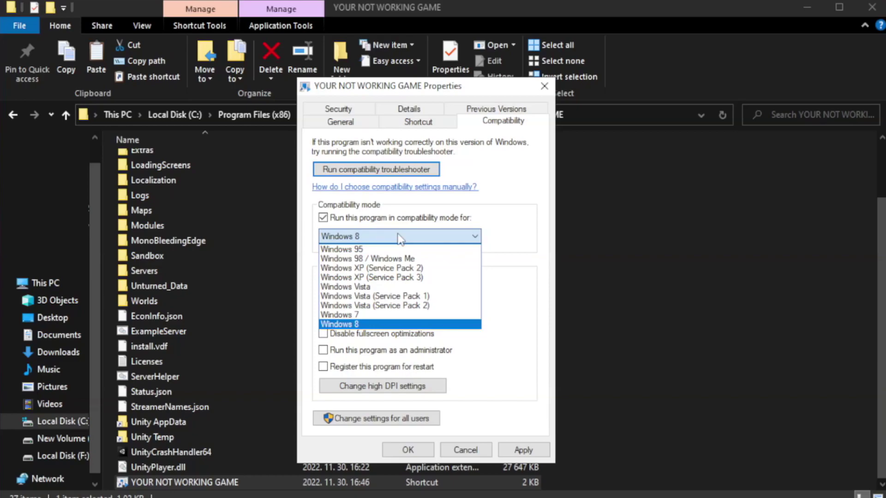
click(375, 323)
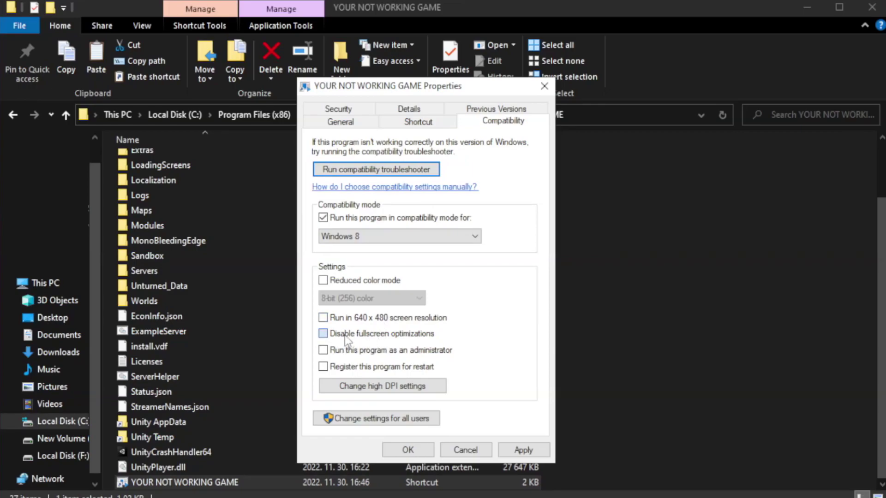
click(344, 334)
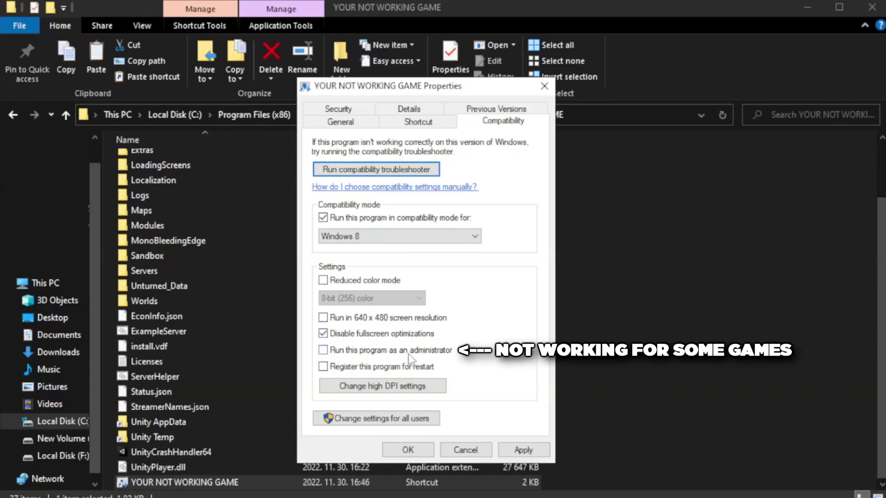
click(349, 356)
click(524, 446)
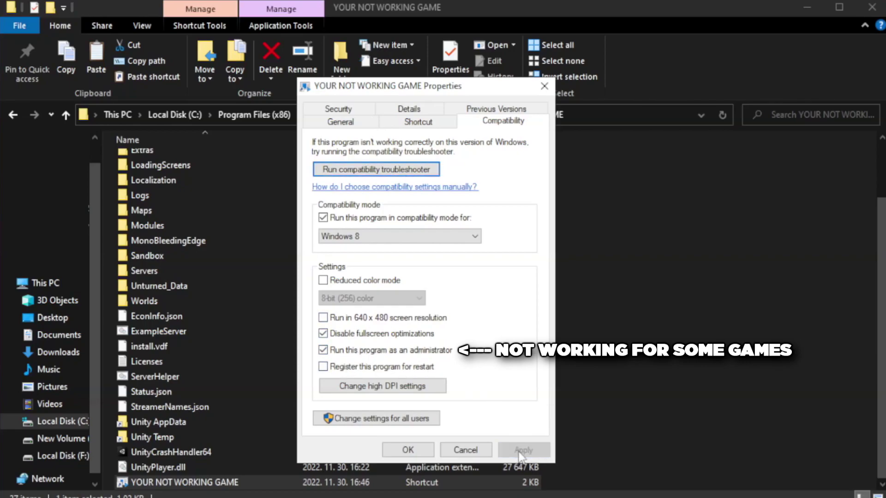
click(407, 449)
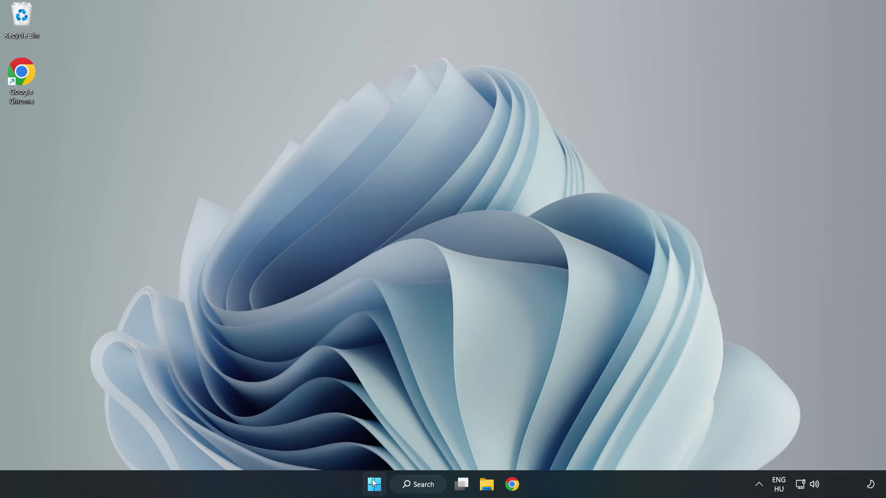
Launch Task Manager from the Start button's power-user menu
right_click(375, 486)
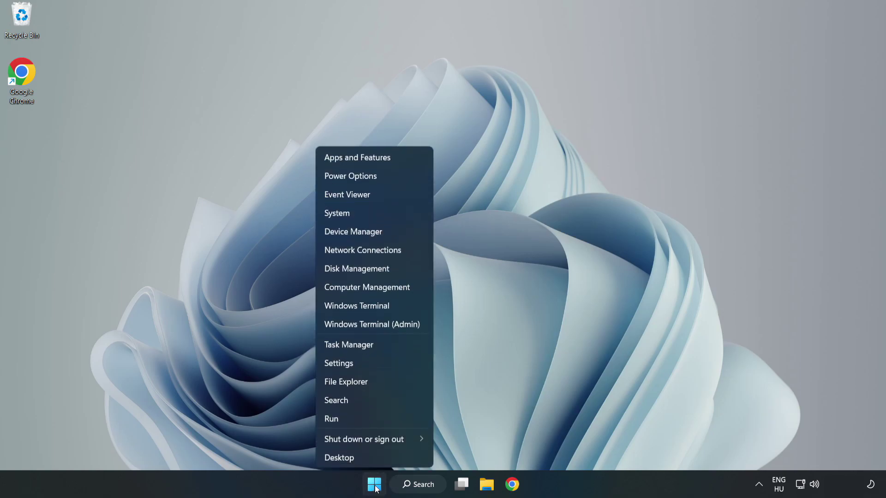
click(372, 344)
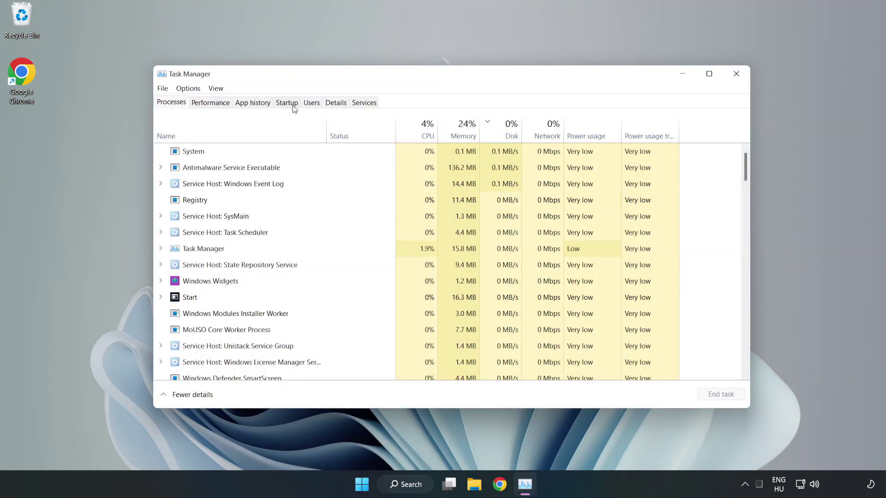
Disable Cortana, Microsoft Edge, Microsoft Teams and Phone Link as startup apps, then close Task Manager
click(288, 106)
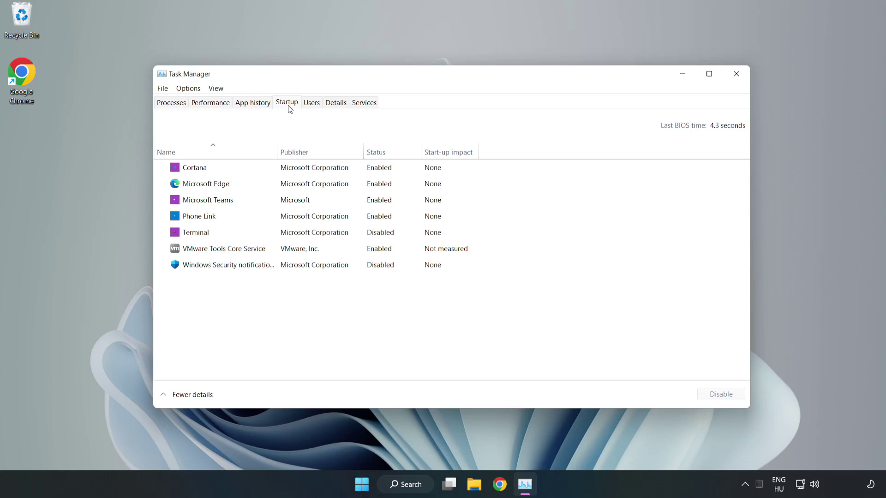
click(306, 172)
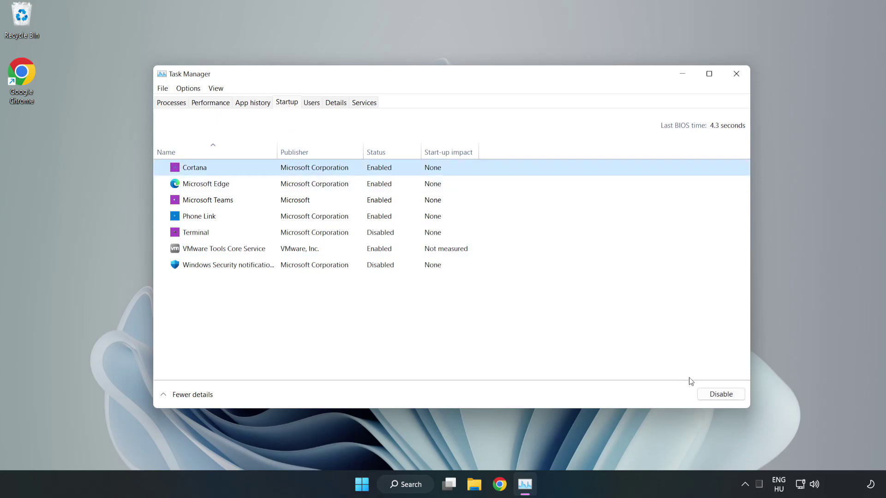
click(715, 394)
click(387, 184)
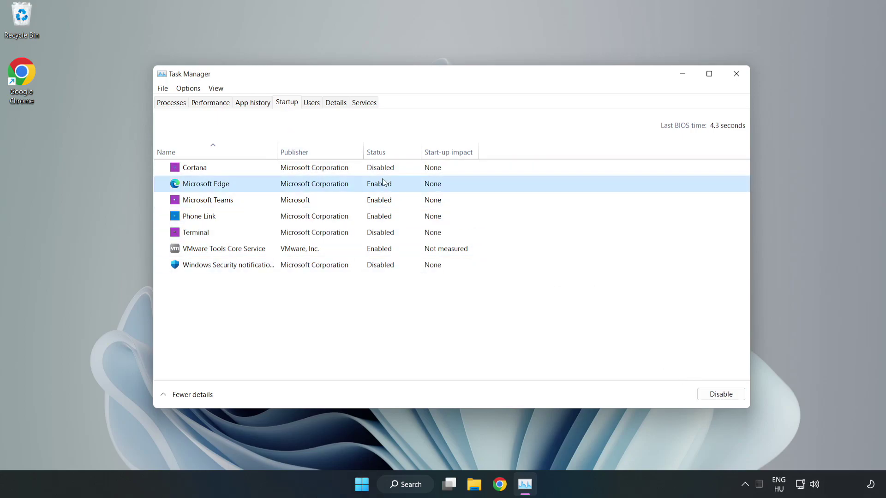
click(709, 392)
click(305, 202)
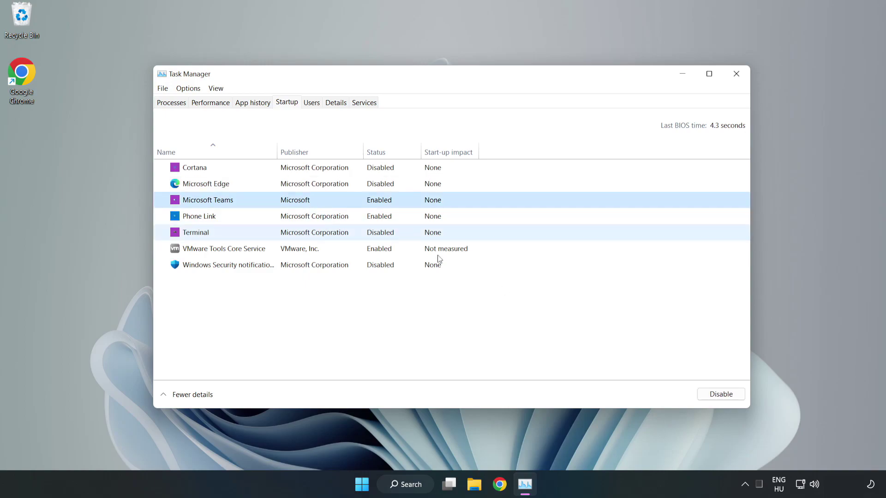
click(716, 395)
click(297, 218)
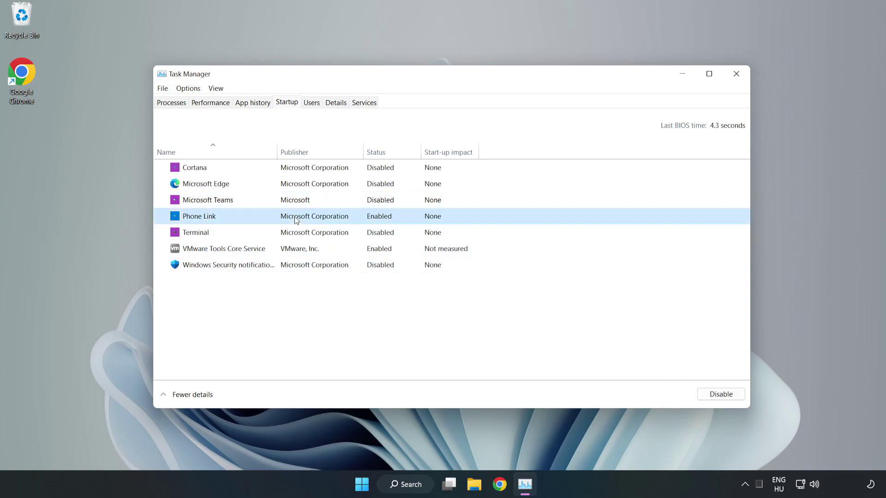
click(709, 394)
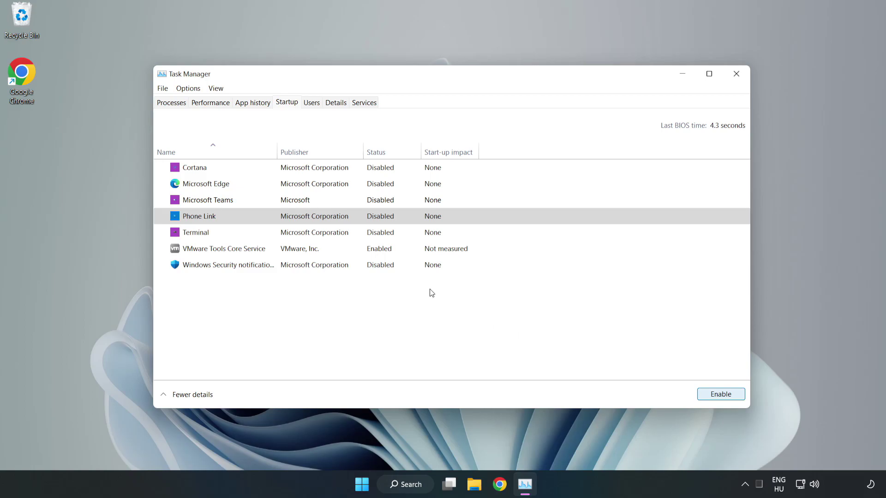
click(737, 77)
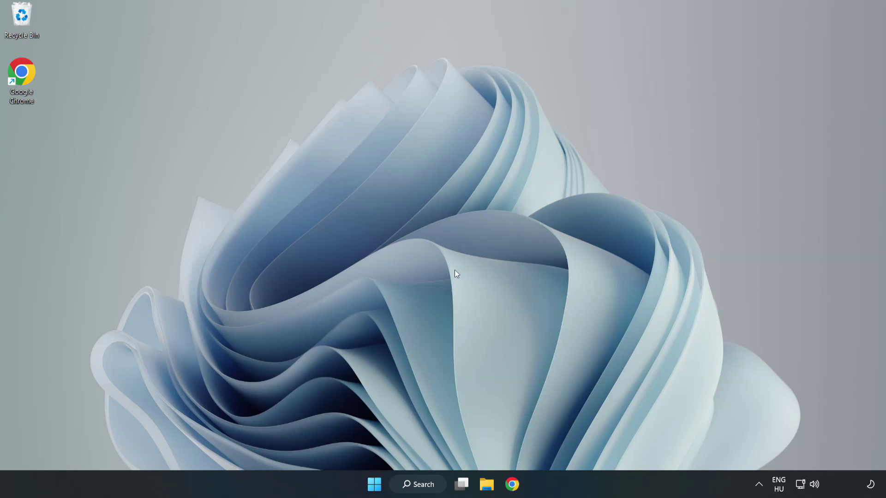
Bring Chrome back and download the DirectX End-User Runtime Web Installer
click(512, 484)
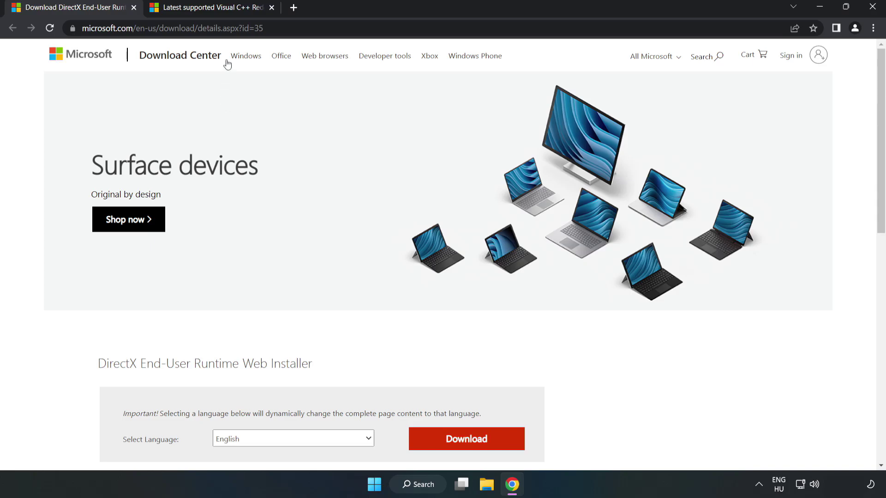
key(ctrl+l)
key(End)
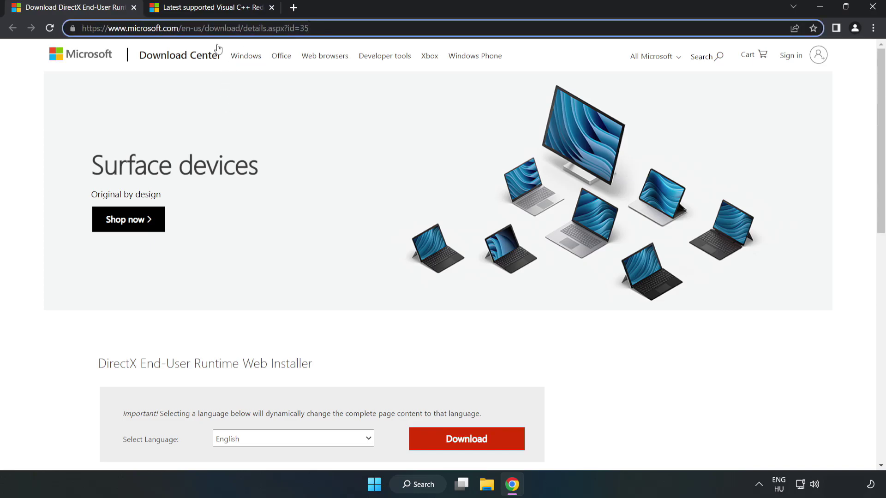
click(37, 105)
scroll(451, 301, down, 2)
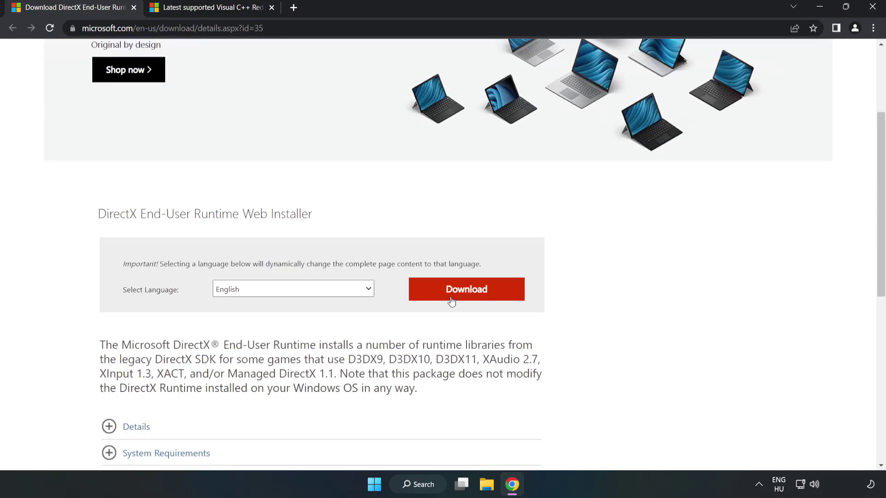
click(470, 296)
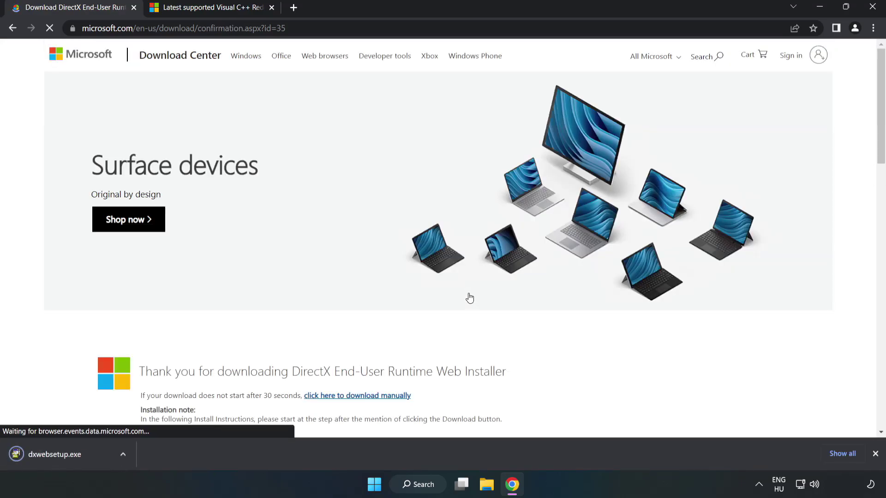
Run dxwebsetup.exe, accept the license, skip the Bing Bar and finish DirectX Setup
click(65, 455)
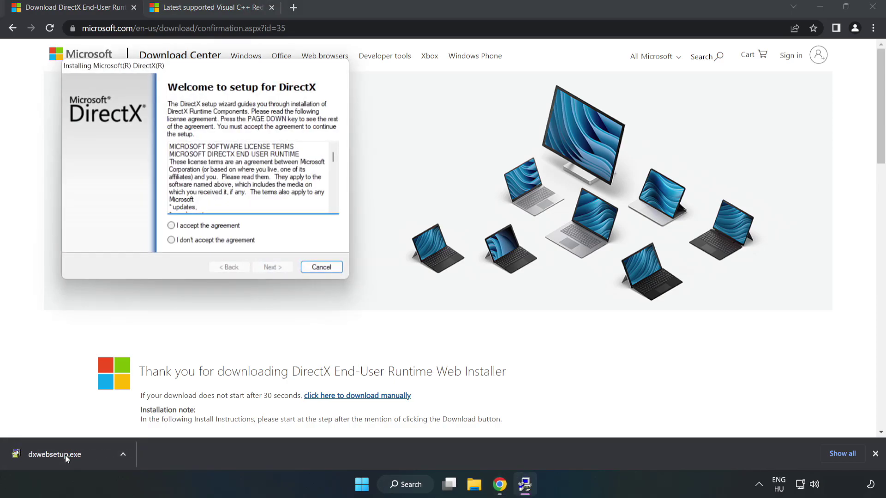
drag(201, 71, 431, 149)
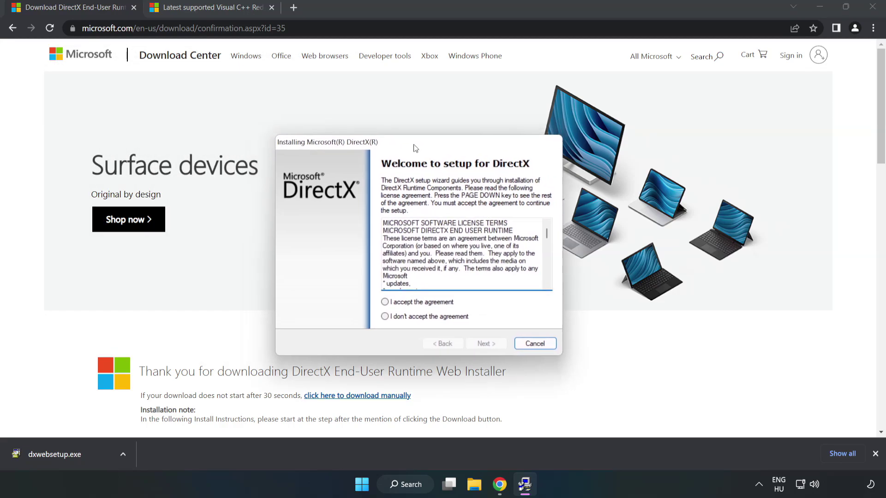
drag(563, 236, 555, 282)
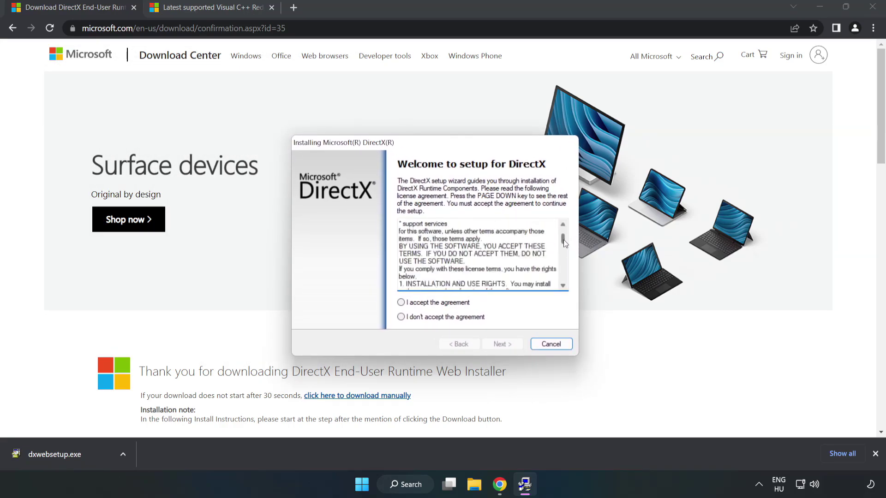
click(555, 287)
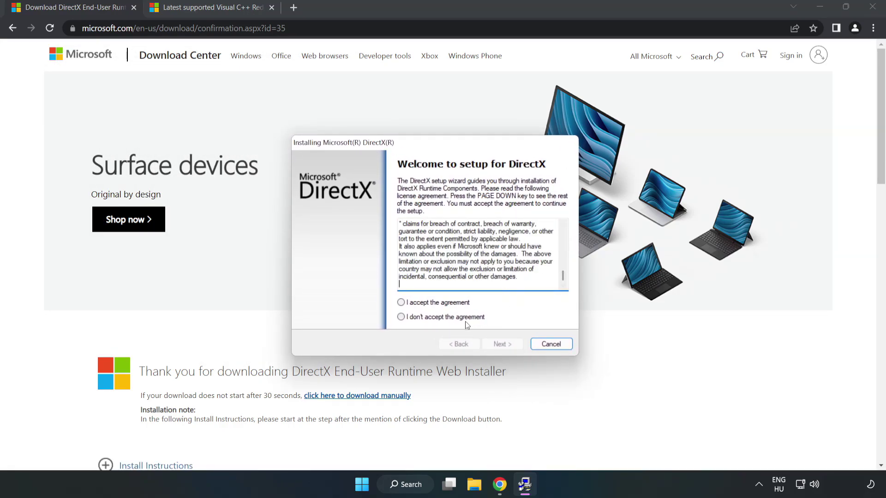
click(409, 306)
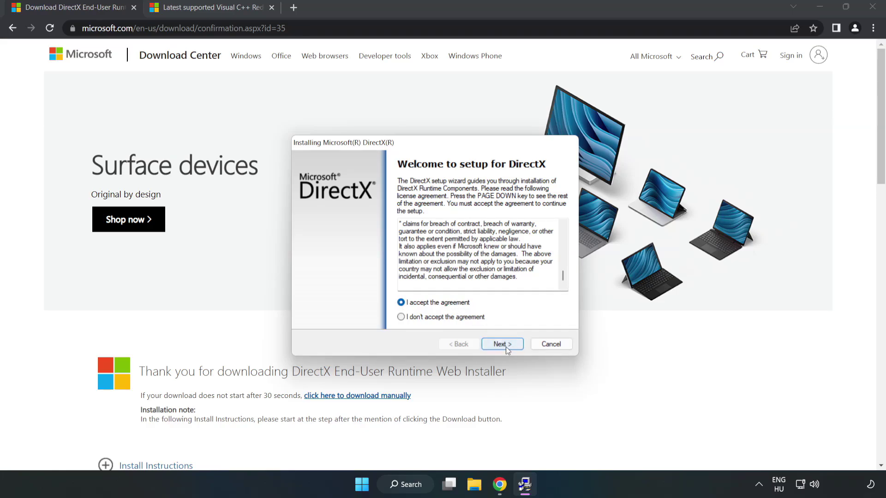
click(506, 347)
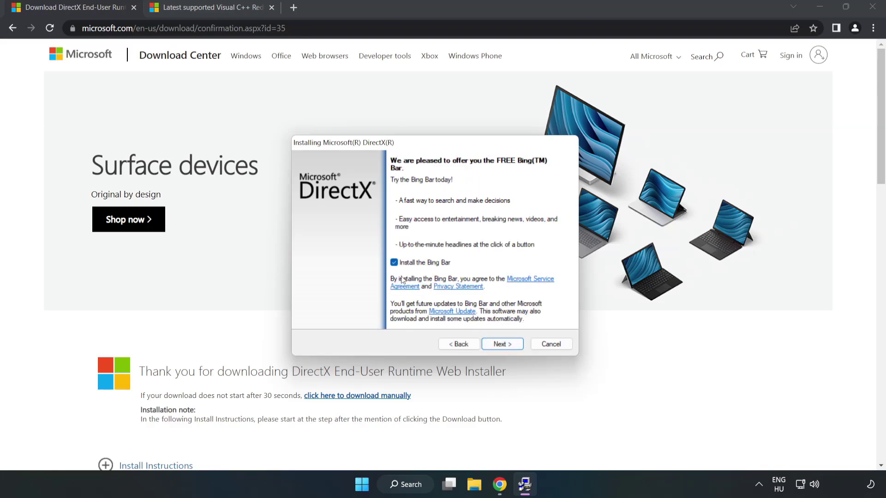
click(509, 344)
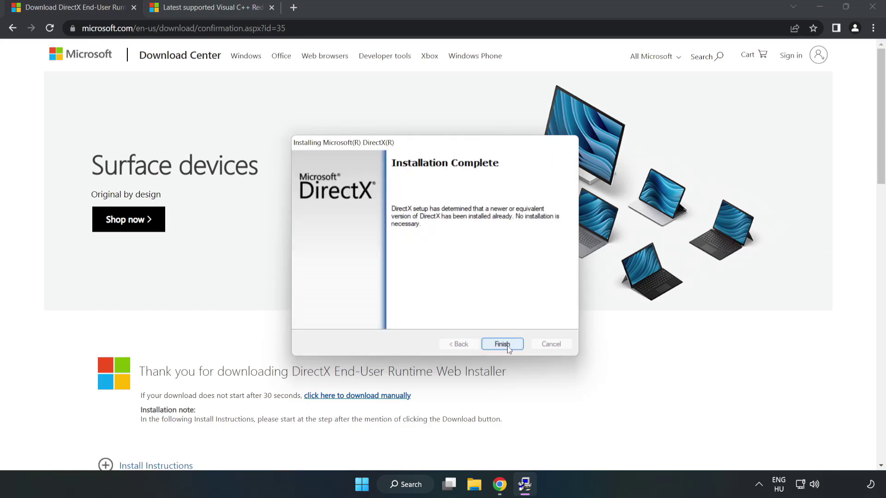
click(502, 343)
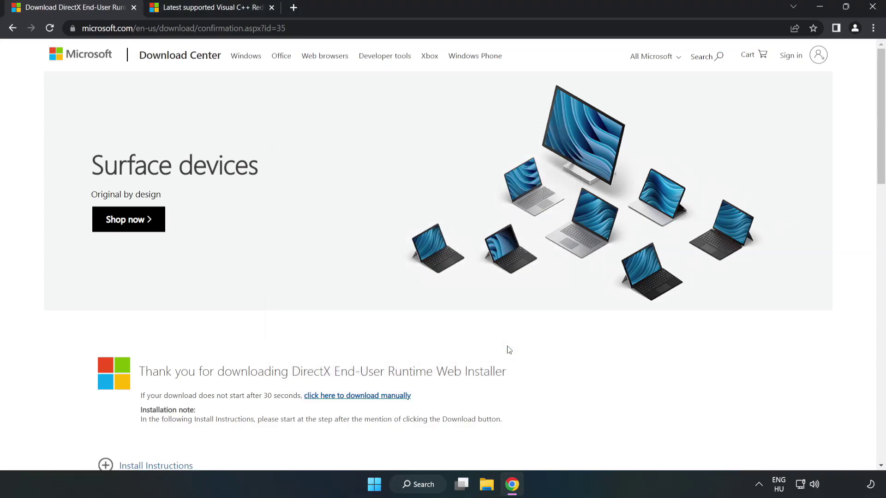
Close the DirectX download tab and check the Visual C++ page address
click(133, 8)
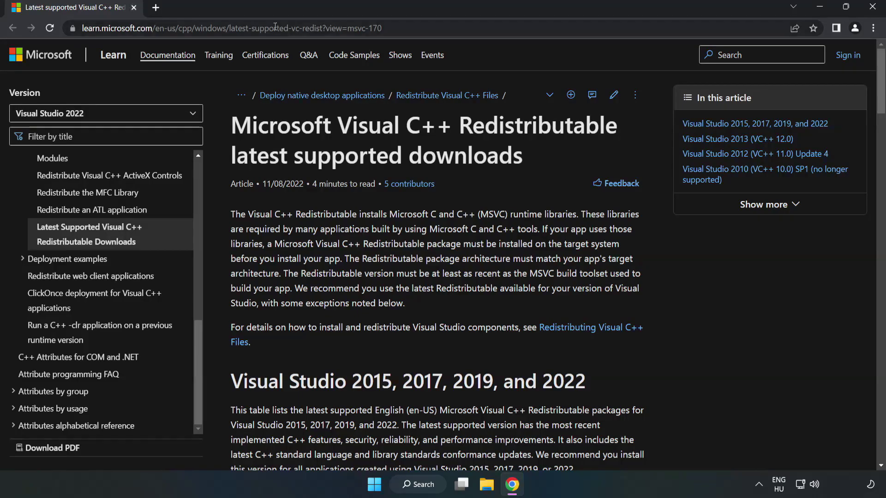
drag(382, 28, 319, 28)
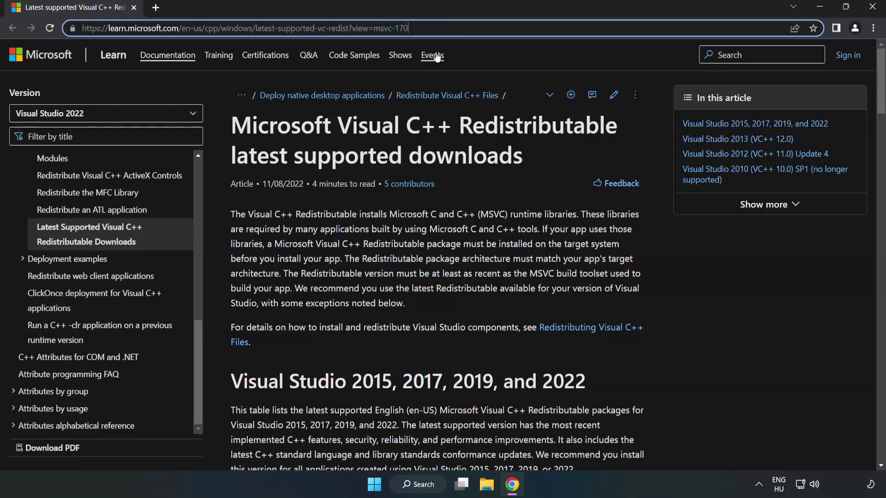
click(353, 165)
scroll(353, 165, down, 1)
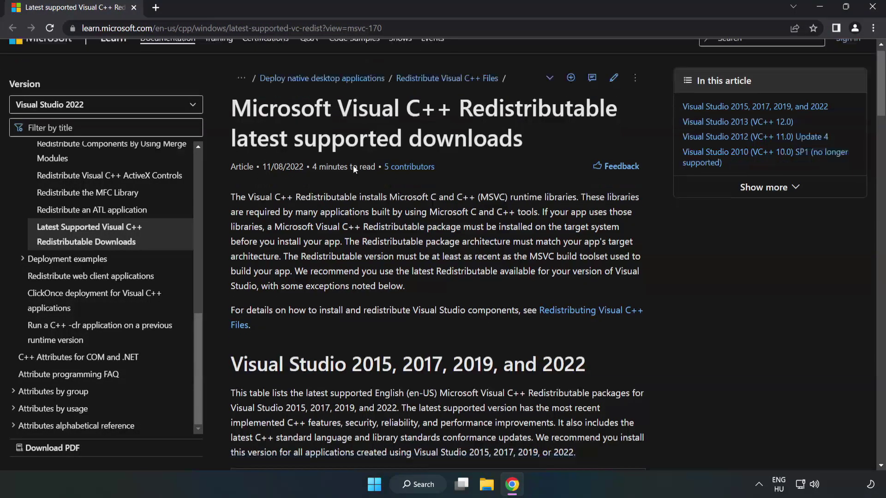
scroll(353, 166, down, 2)
scroll(356, 172, down, 2)
scroll(356, 173, down, 1)
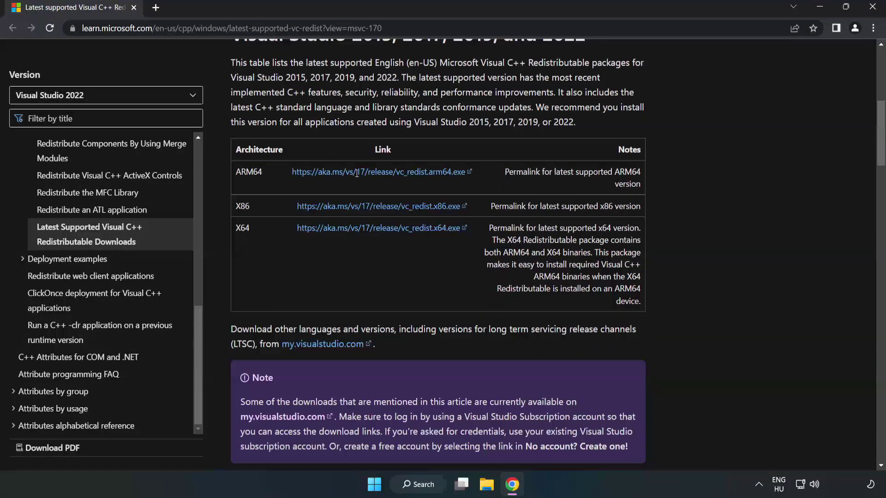
scroll(355, 173, up, 1)
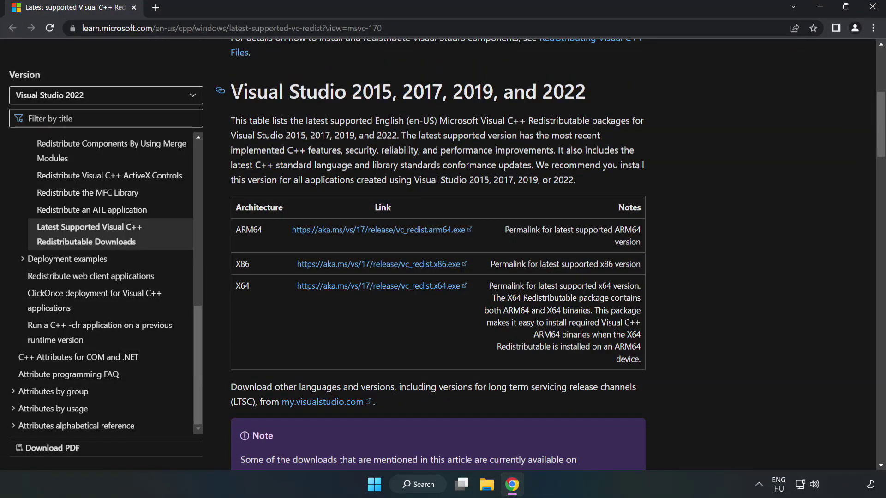
Download the ARM64, x86 and x64 vc_redist installers from the download table
drag(231, 91, 585, 94)
click(548, 116)
click(354, 231)
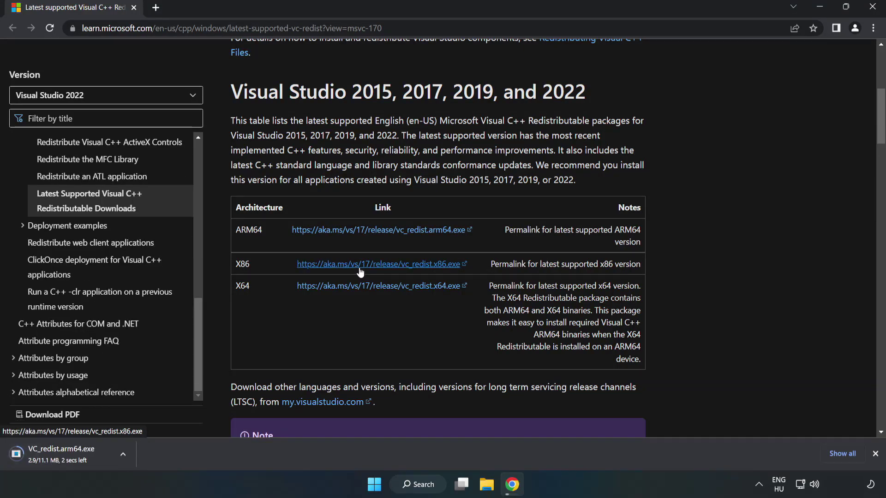
click(360, 272)
click(371, 290)
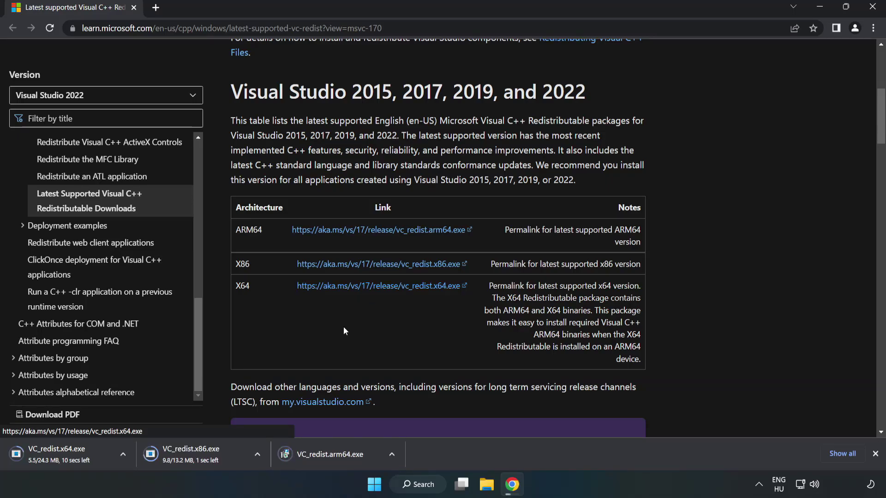
click(338, 455)
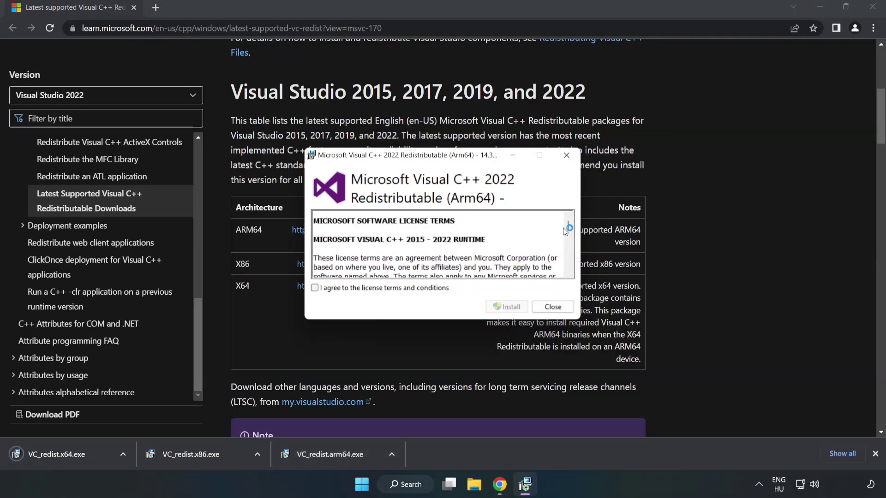
drag(568, 226, 568, 271)
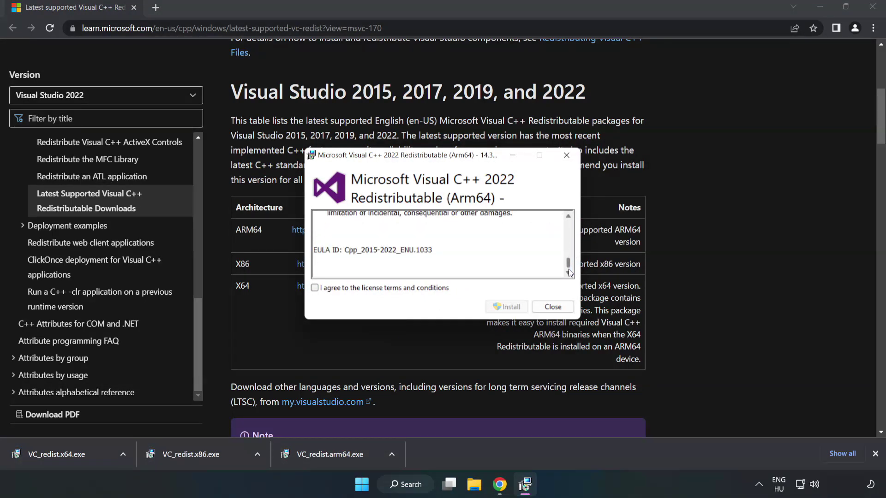
click(315, 288)
click(508, 308)
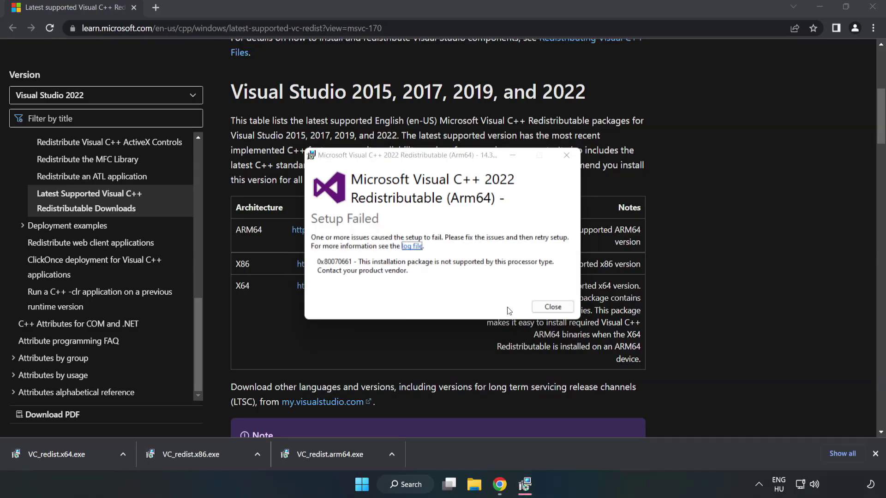
click(553, 306)
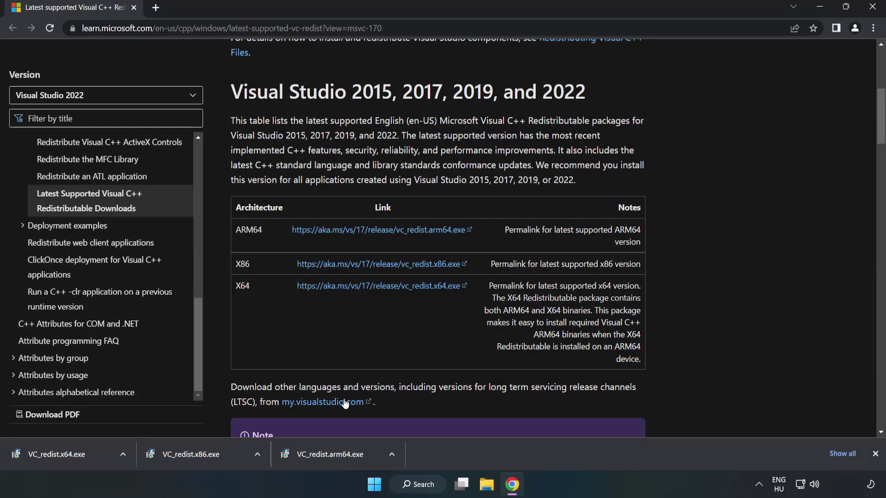
Run VC_redist.x86.exe, agree to the license terms, install it, and close the setup
click(196, 454)
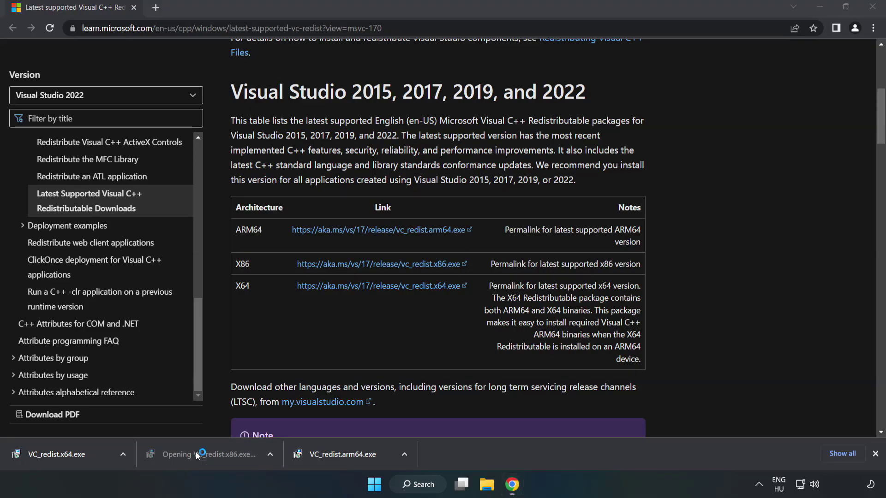
drag(566, 226, 567, 275)
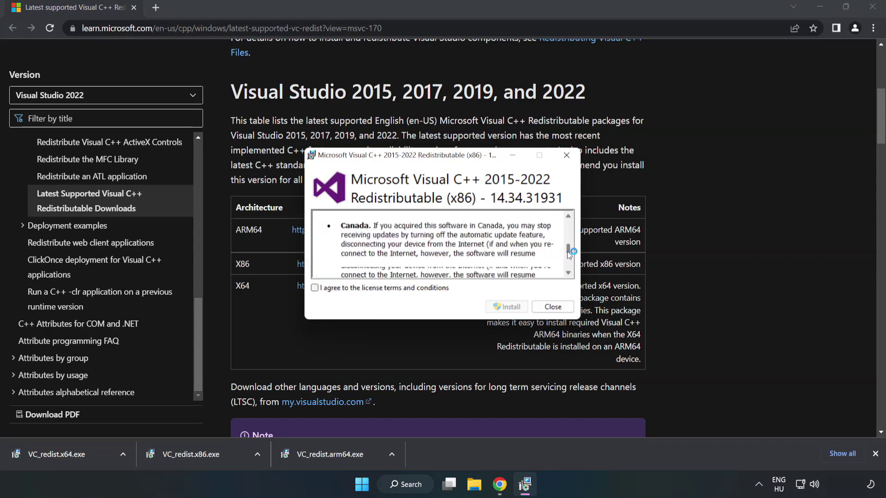
click(314, 288)
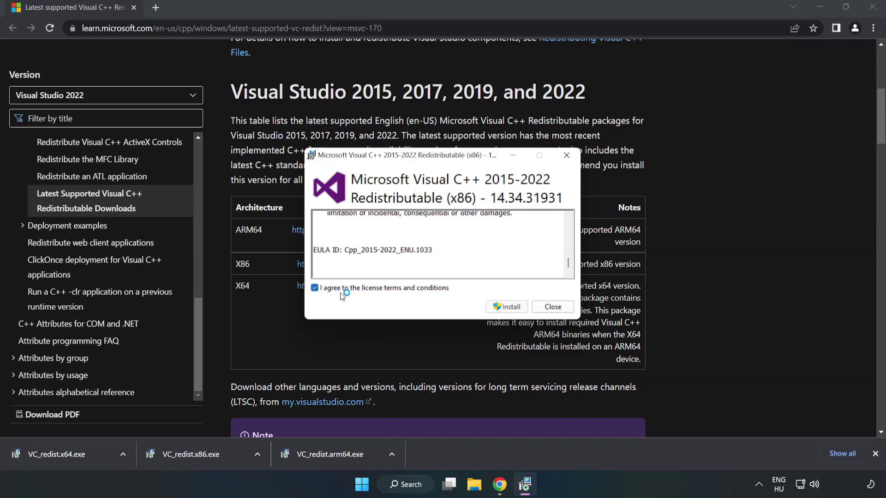
click(501, 308)
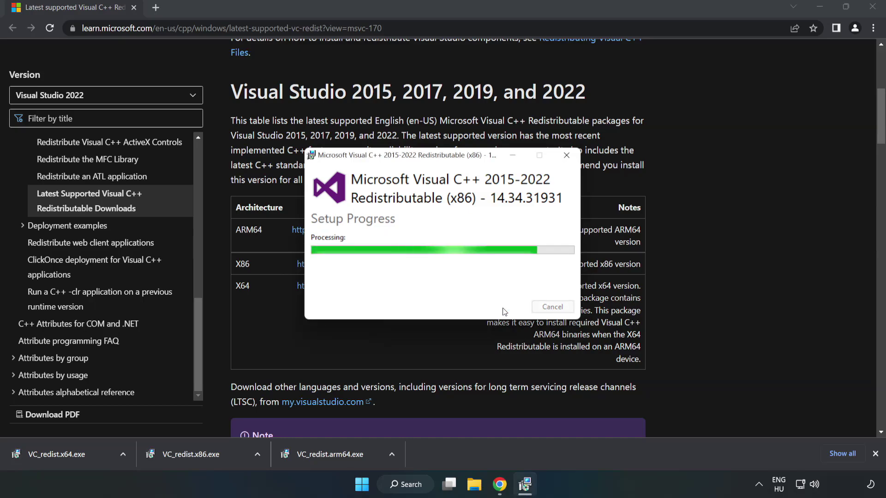
click(553, 307)
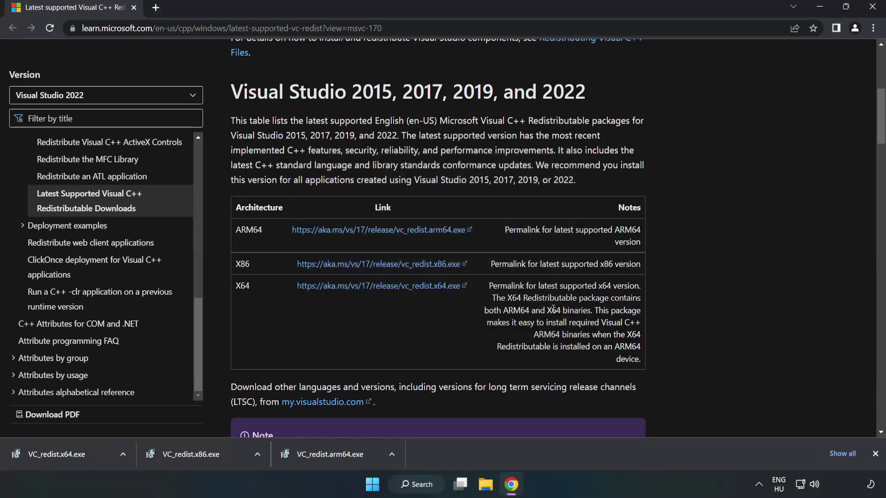
Install VC_redist.x64.exe after agreeing to the license, then close the setup and Chrome
click(48, 451)
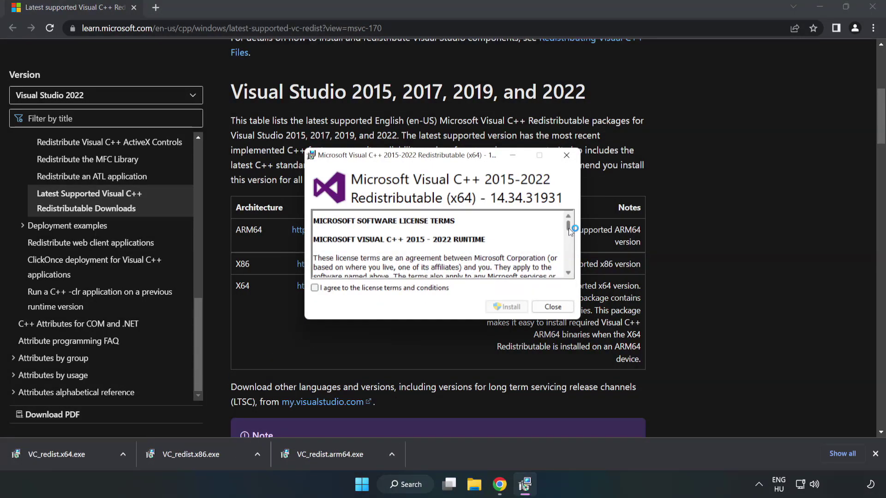
drag(567, 227, 570, 270)
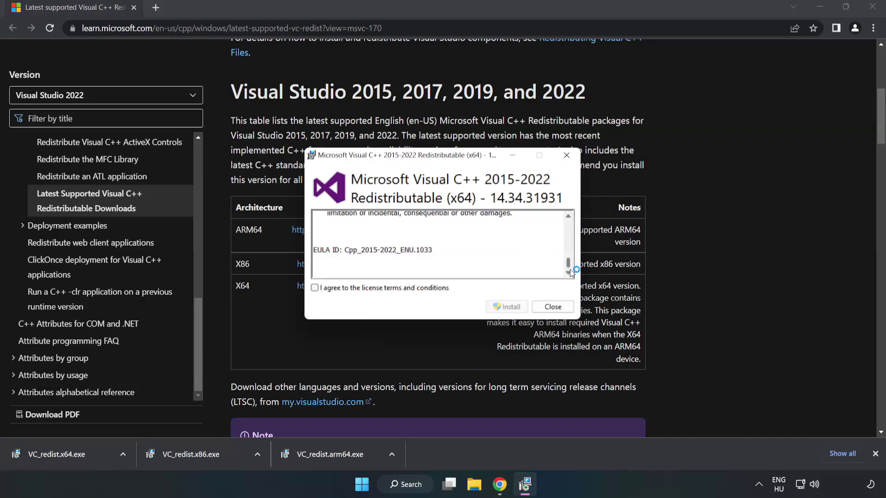
click(316, 288)
click(507, 307)
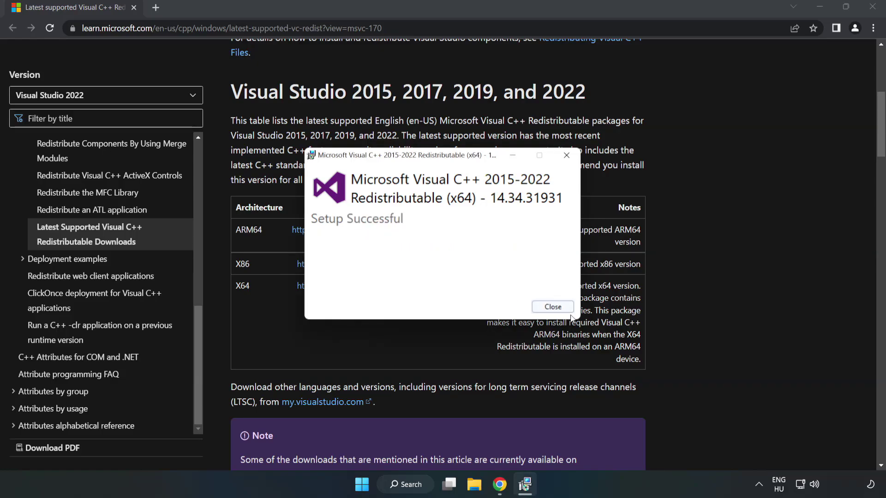
click(553, 307)
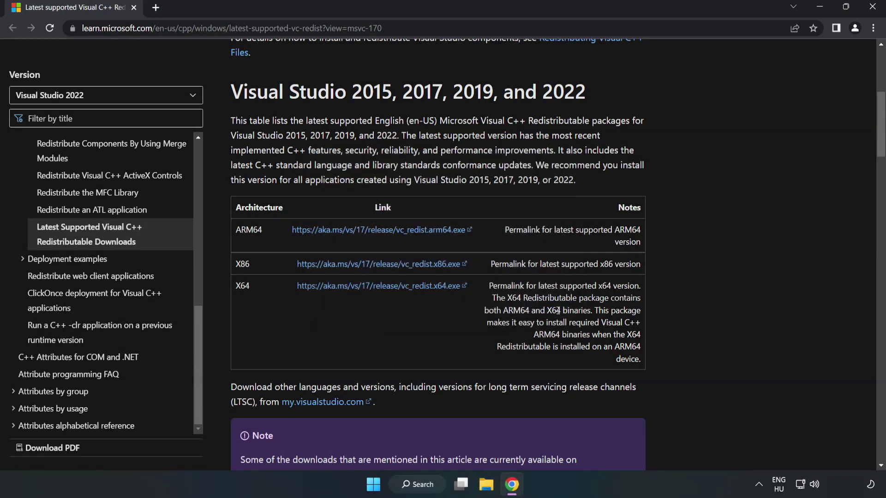
click(873, 12)
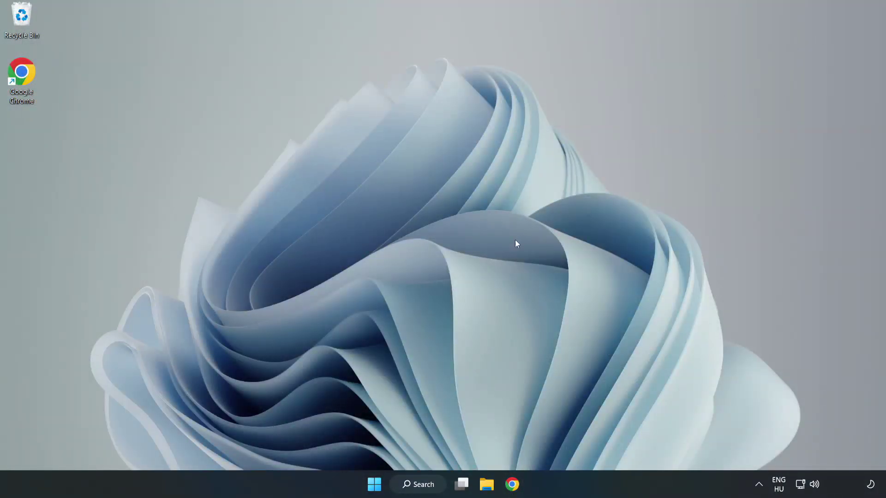
Search for cmd and run Command Prompt as administrator
click(422, 485)
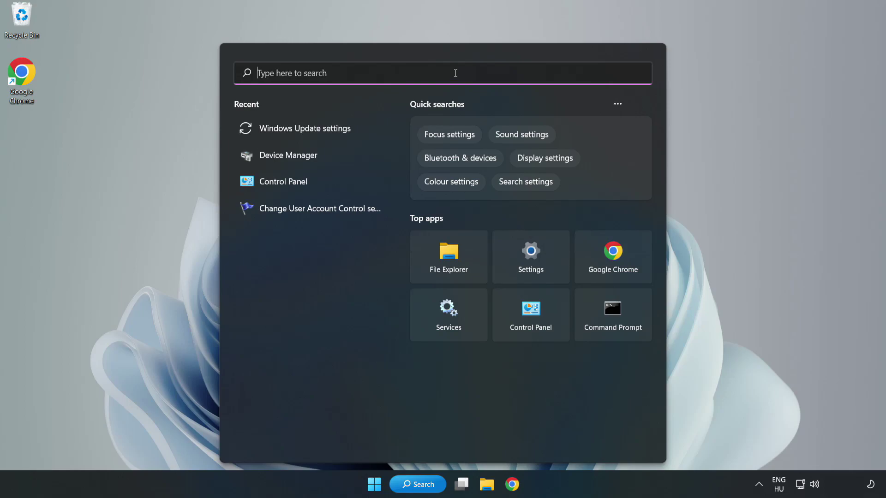
text(cmd)
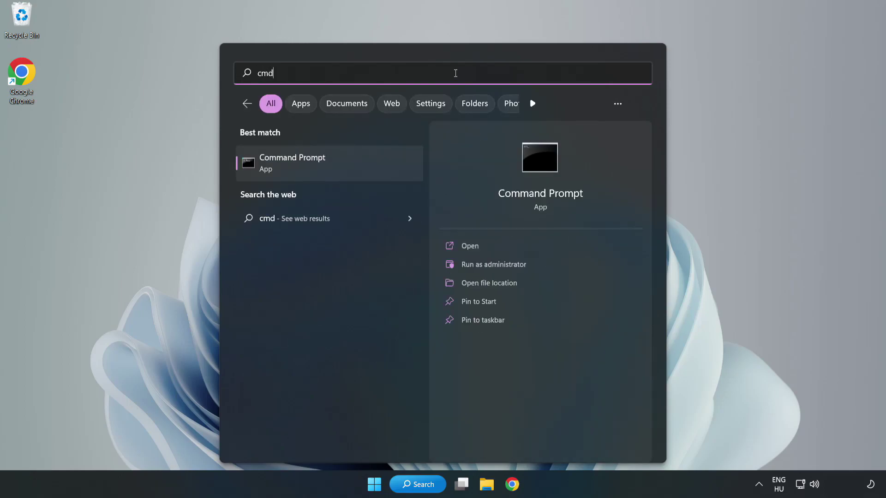
click(347, 168)
right_click(347, 167)
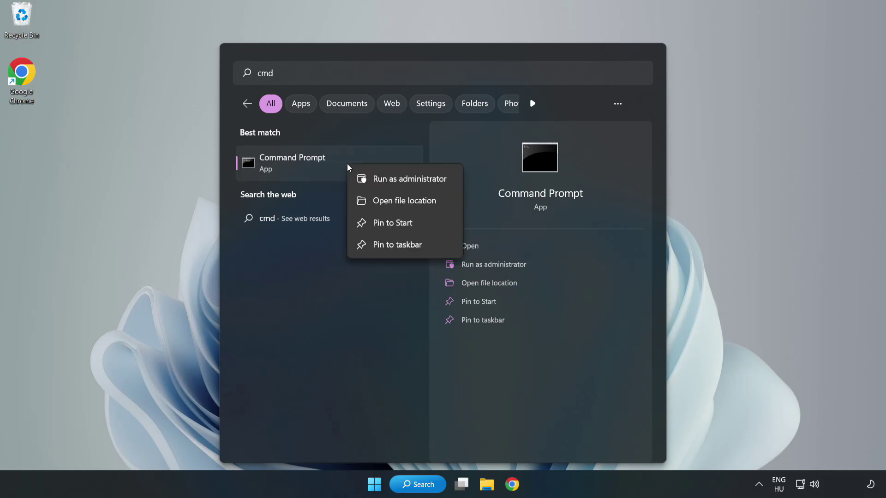
click(383, 180)
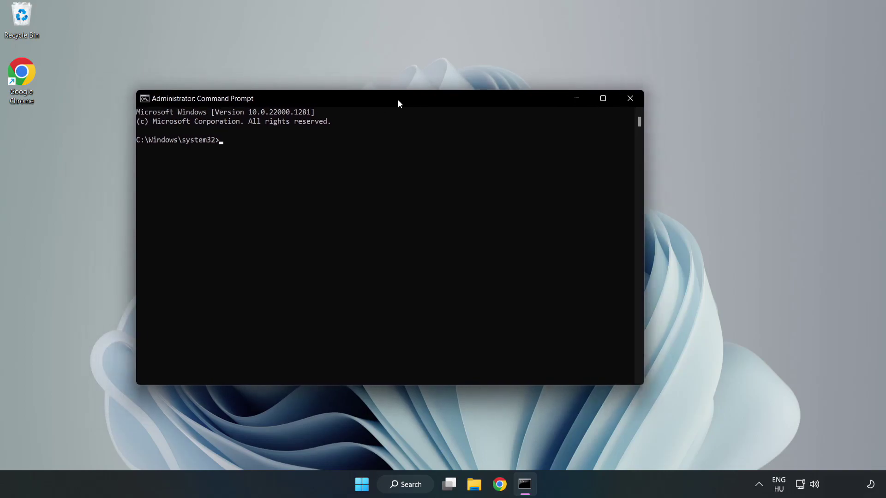
Run sfc /scannow until verification reaches 100%, then close Command Prompt
drag(352, 100, 451, 100)
text(sfc)
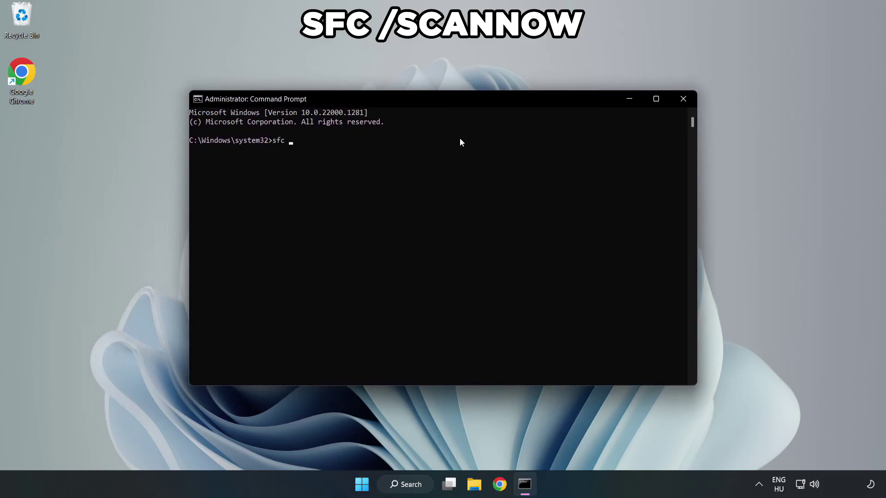
text(/scann)
text(ow)
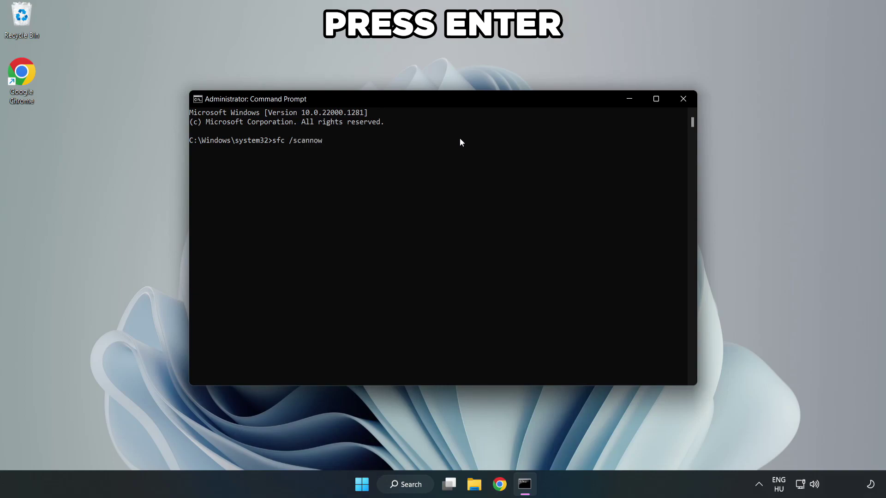
key(Return)
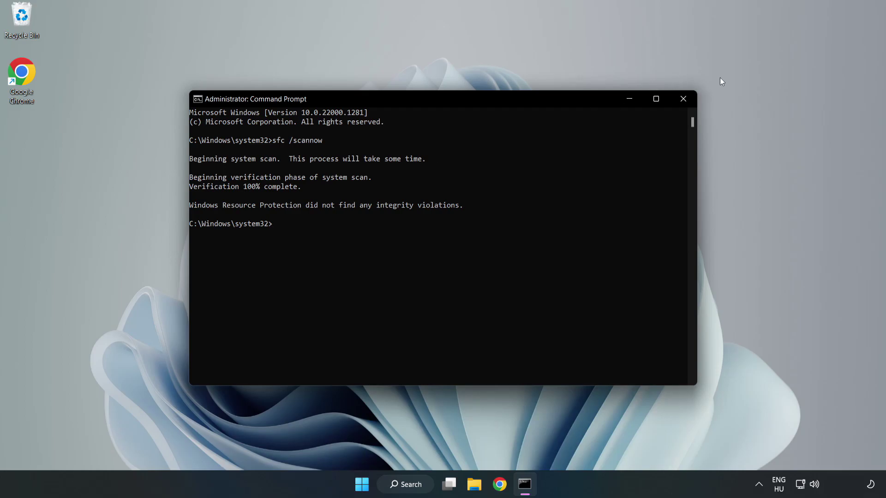
click(681, 101)
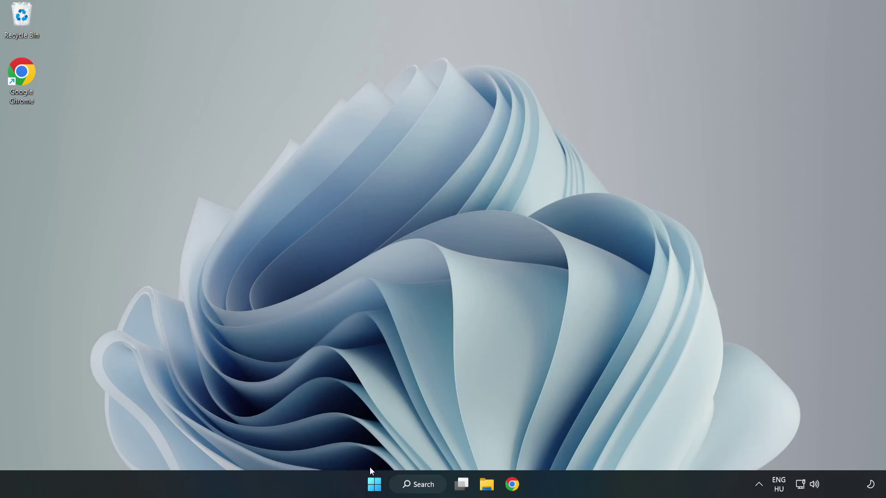
Show the Start menu's power options, where Restart is offered
click(374, 483)
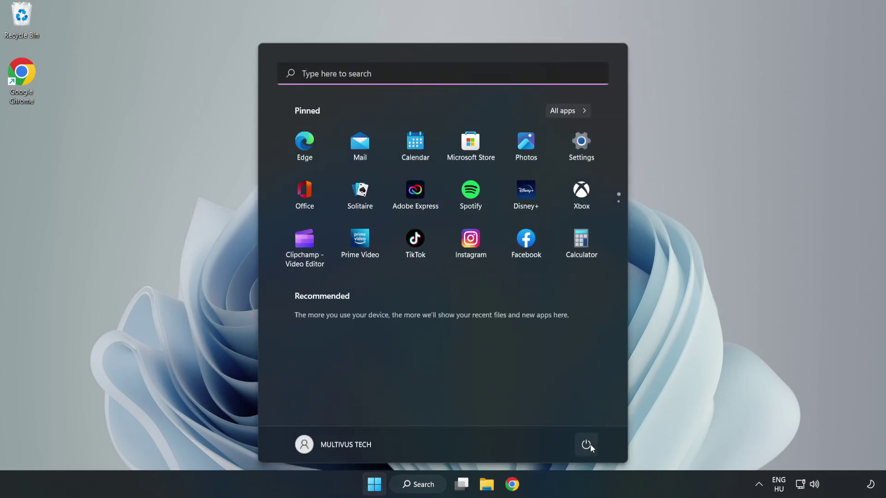
click(587, 445)
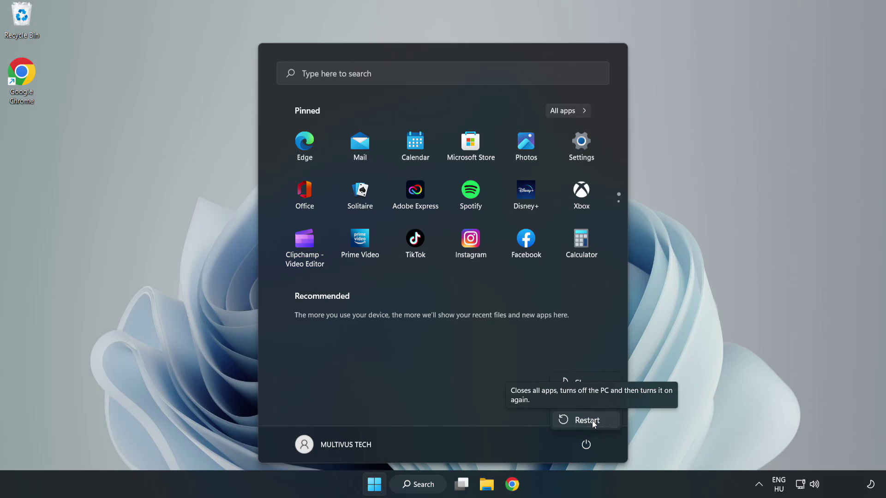